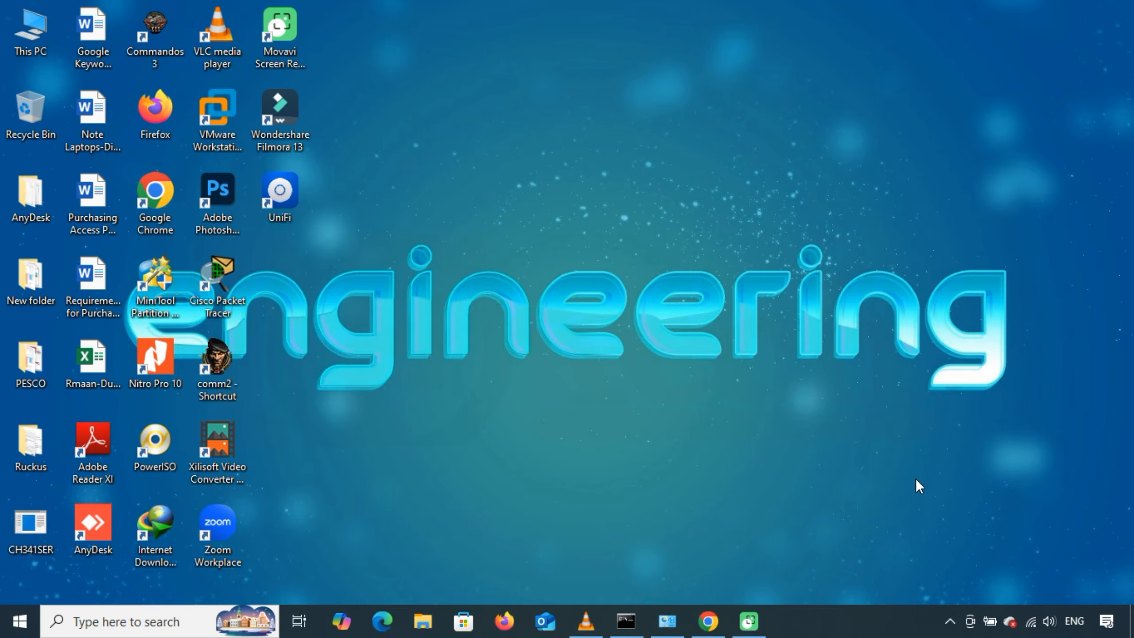
Switch to the UniFi Network controller in Chrome and open the WiFi settings of the Infotech-WiFi network
left_click(708, 621)
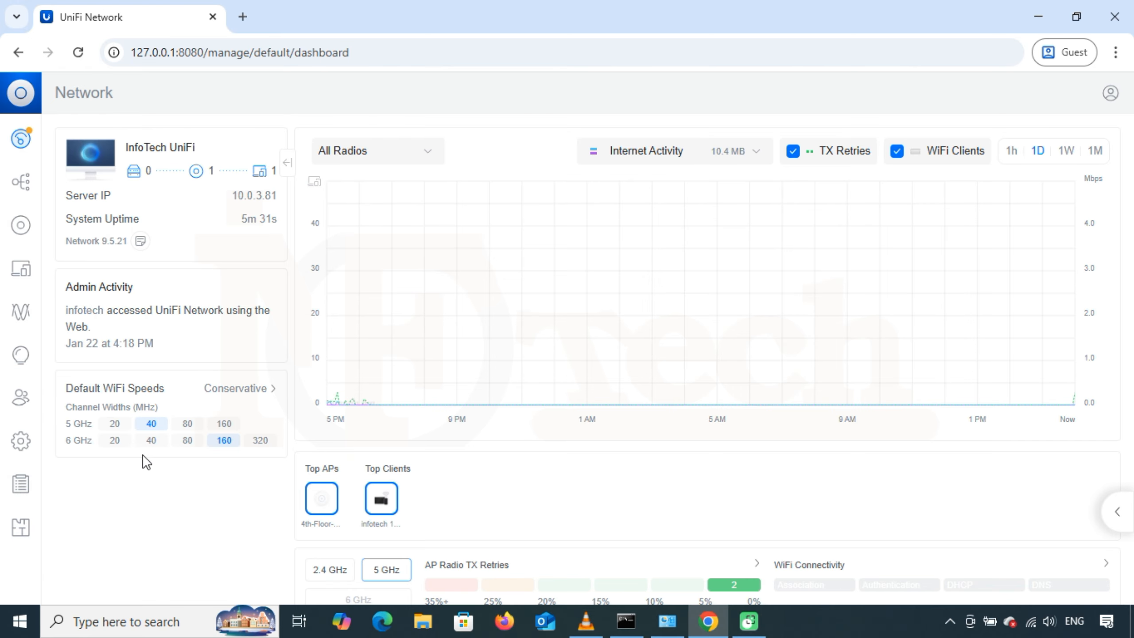
left_click(21, 447)
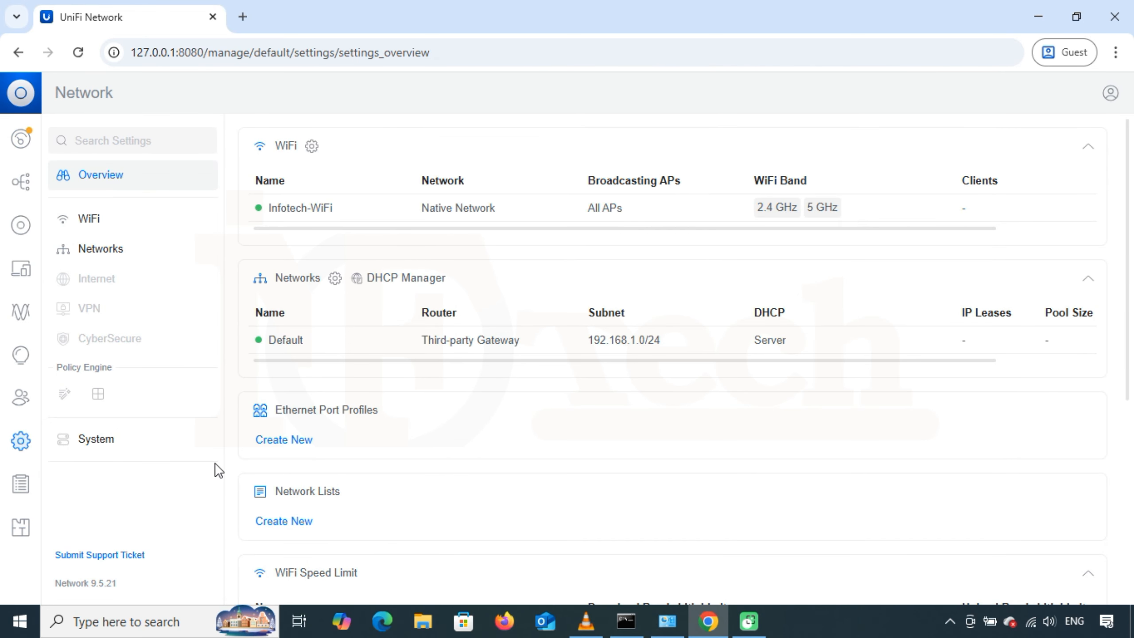
left_click(136, 230)
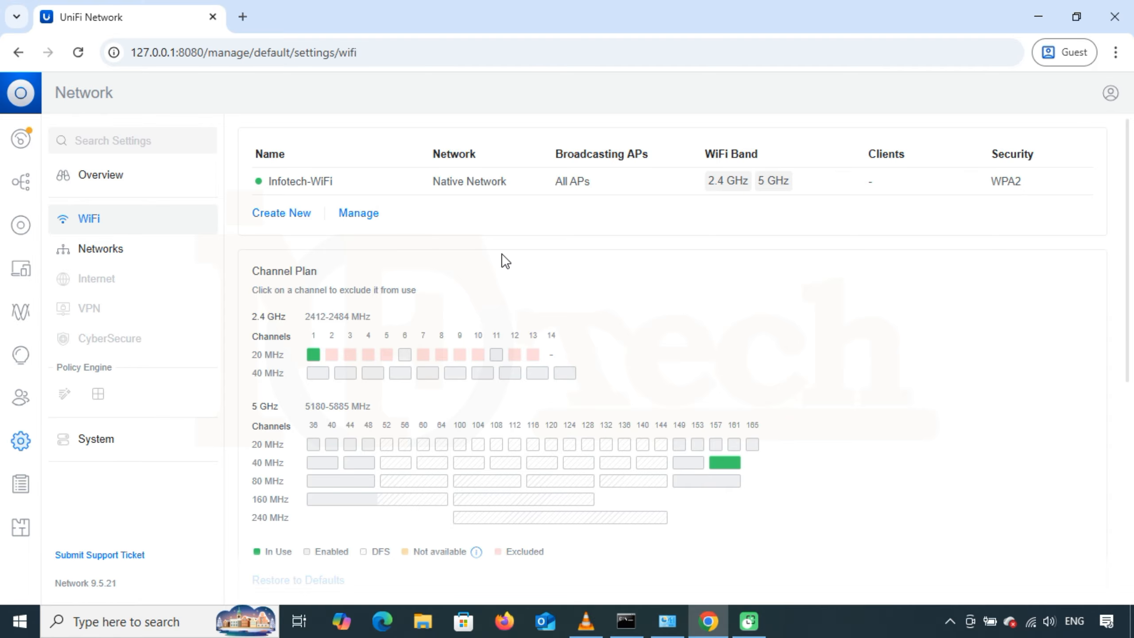
left_click(328, 183)
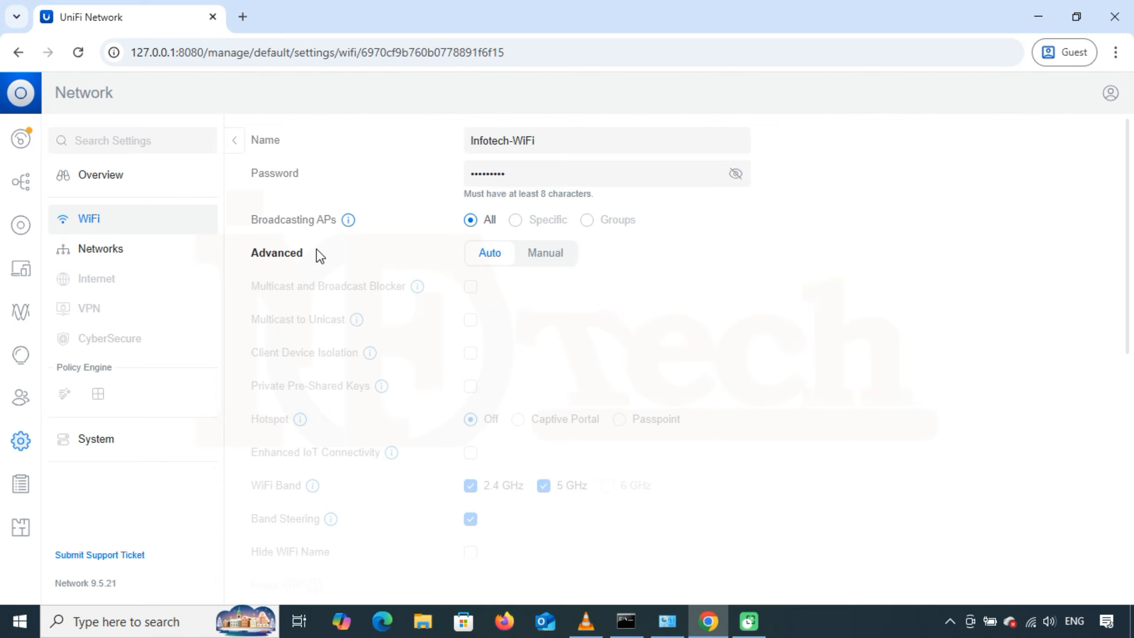
Switch the Infotech-WiFi network's Advanced configuration to Manual
left_click_drag(312, 251, 250, 253)
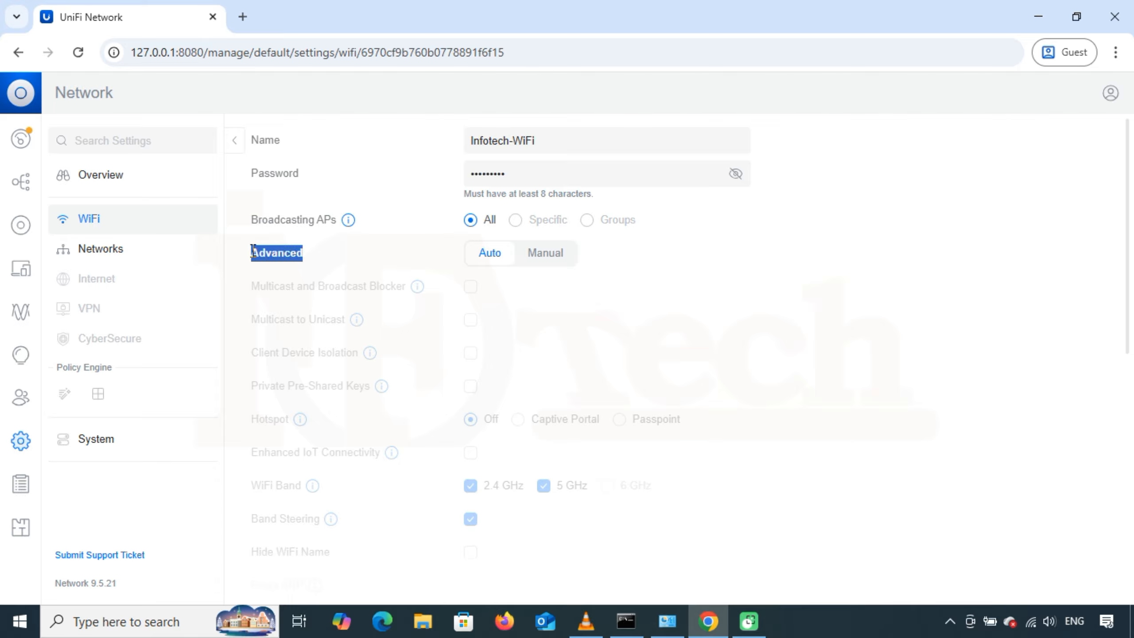
left_click(330, 253)
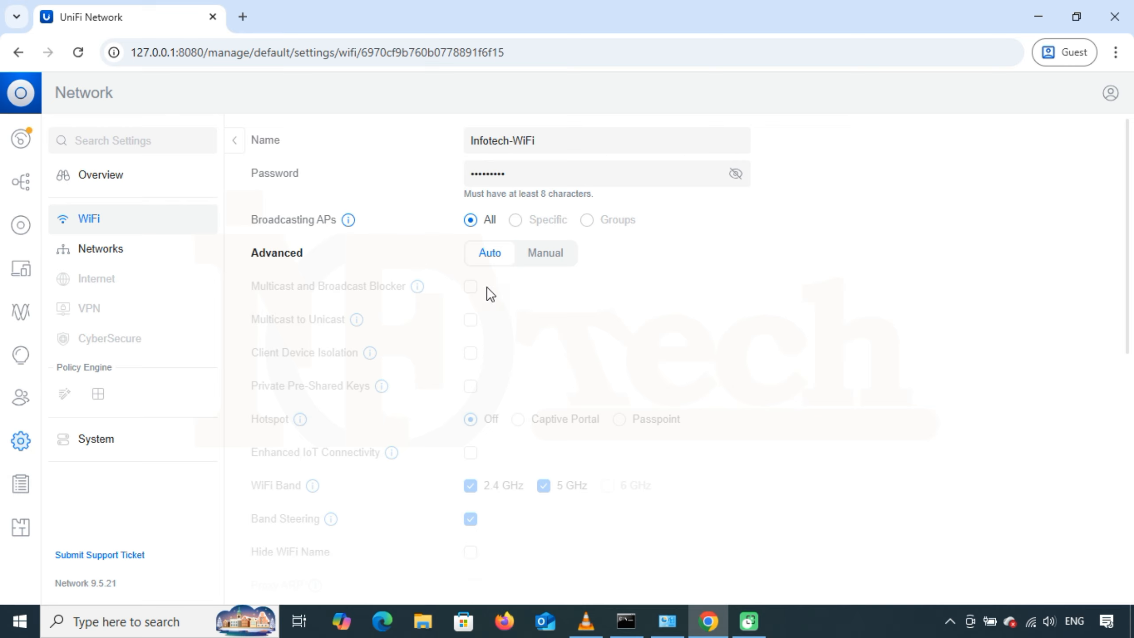
left_click(554, 263)
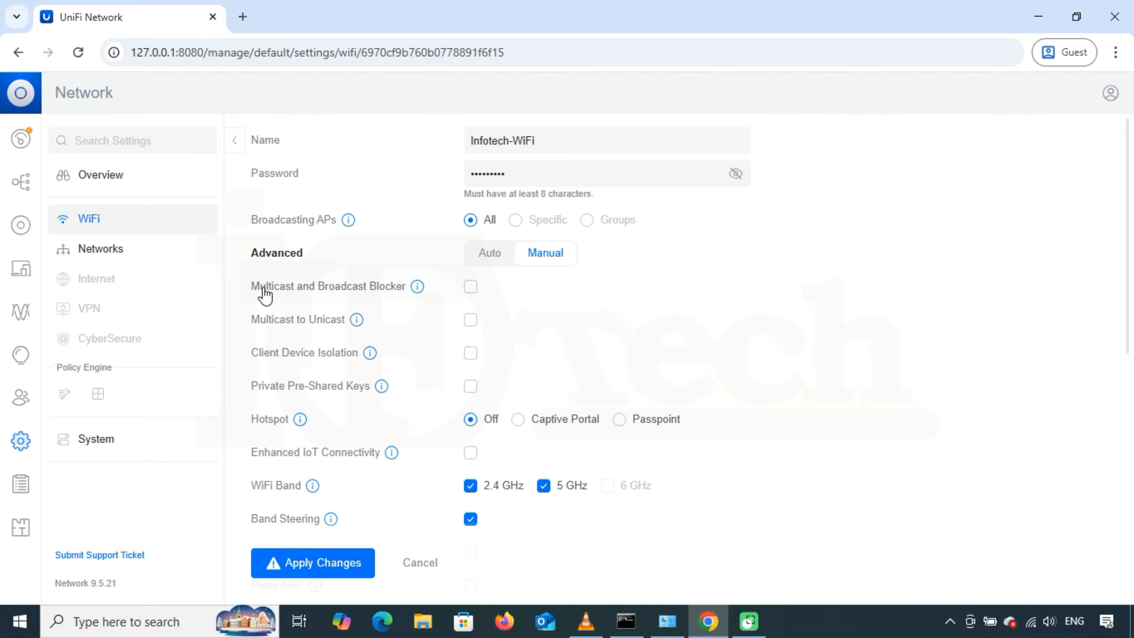
Read the Multicast and Broadcast Blocker description, and temporarily enable the blocker to view its Device Allowlist
left_click_drag(250, 286, 412, 293)
mouse_move(422, 288)
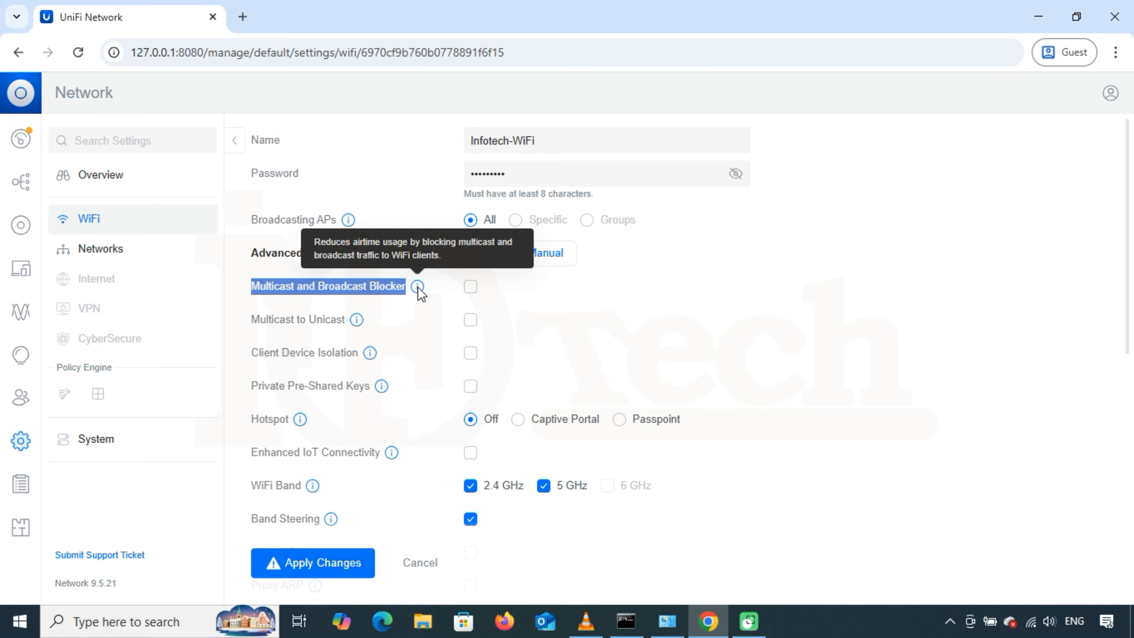
left_click(538, 309)
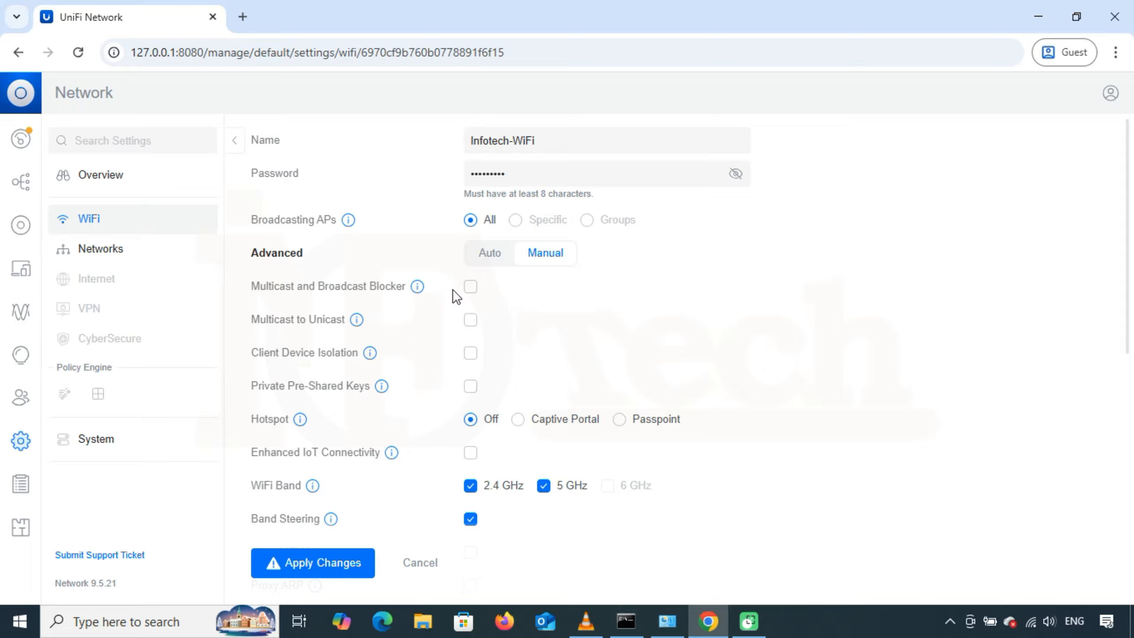
left_click(471, 287)
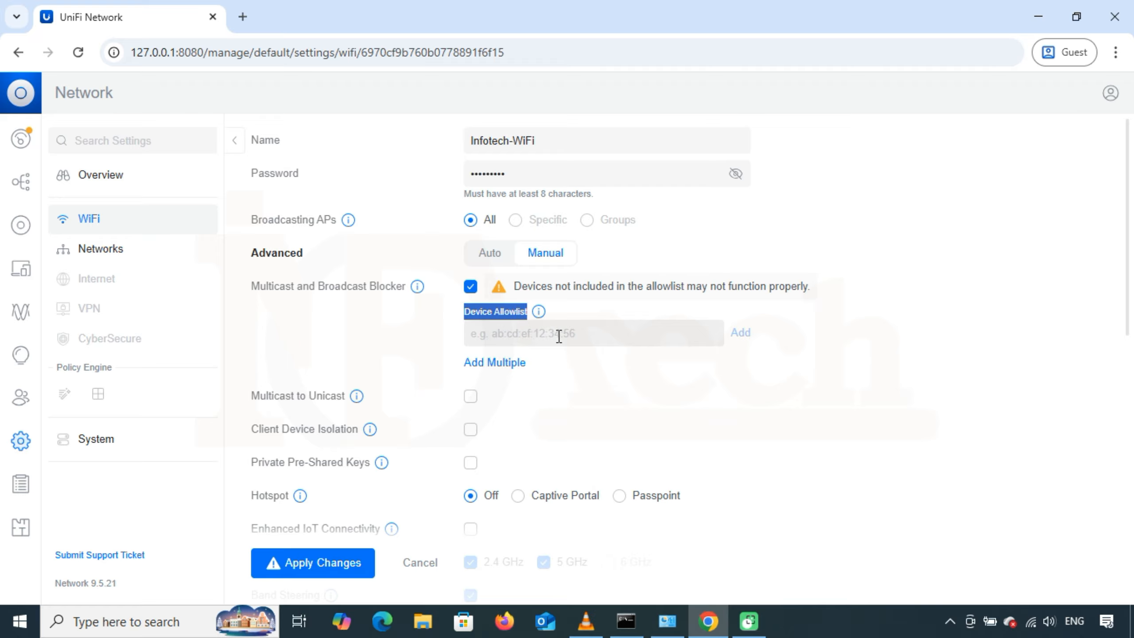
left_click(471, 286)
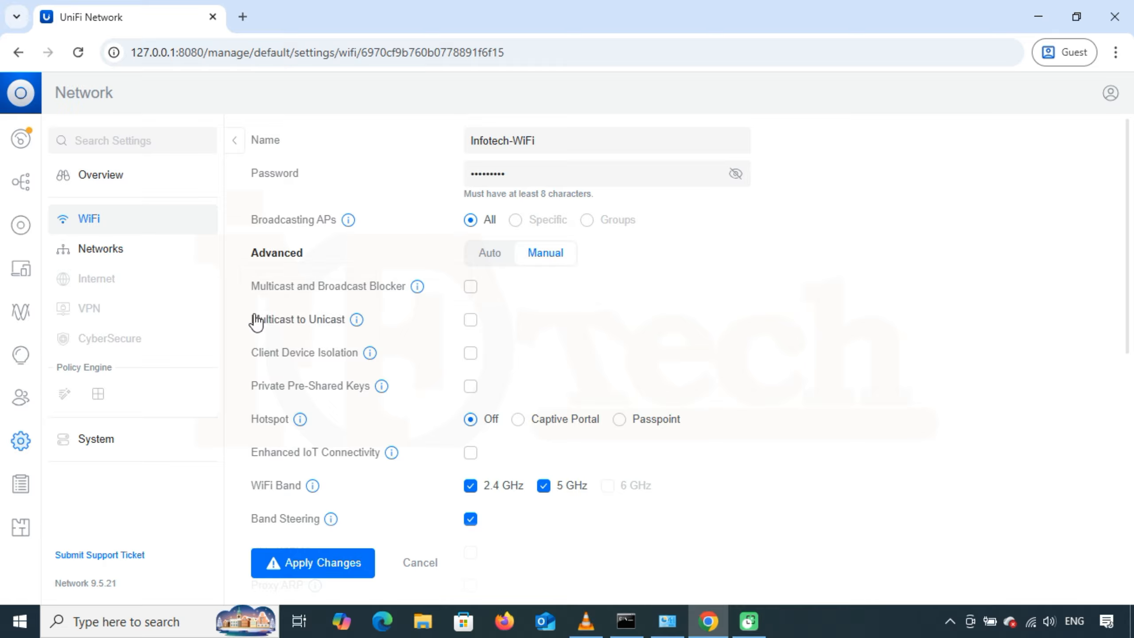
Read the descriptions of the Multicast to Unicast and Private Pre-Shared Keys options
left_click_drag(248, 319, 346, 324)
mouse_move(357, 320)
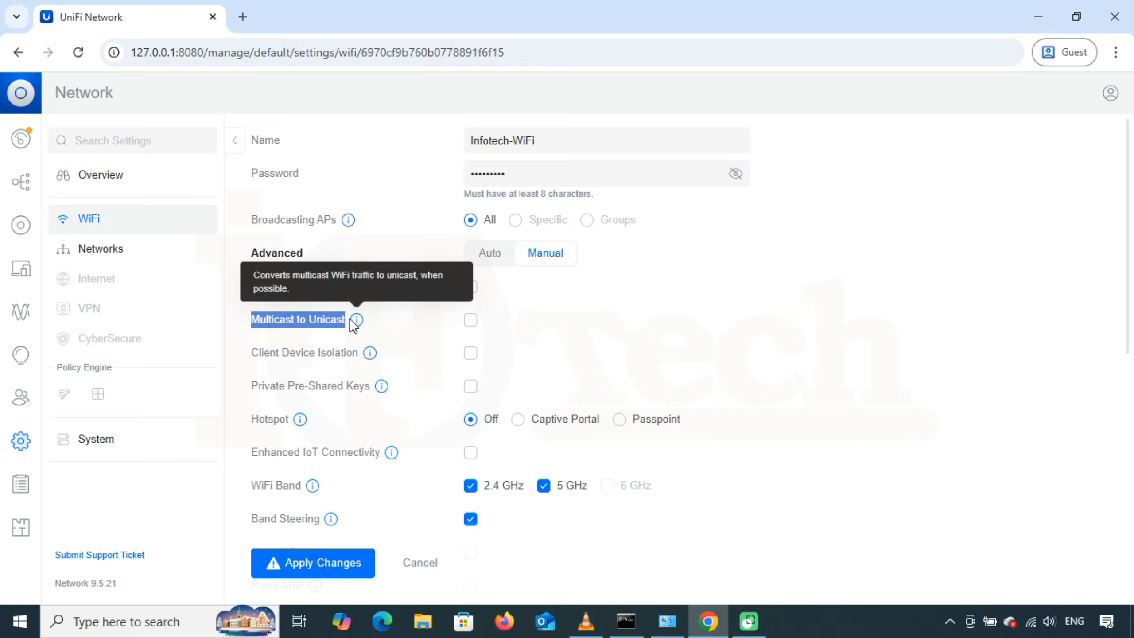
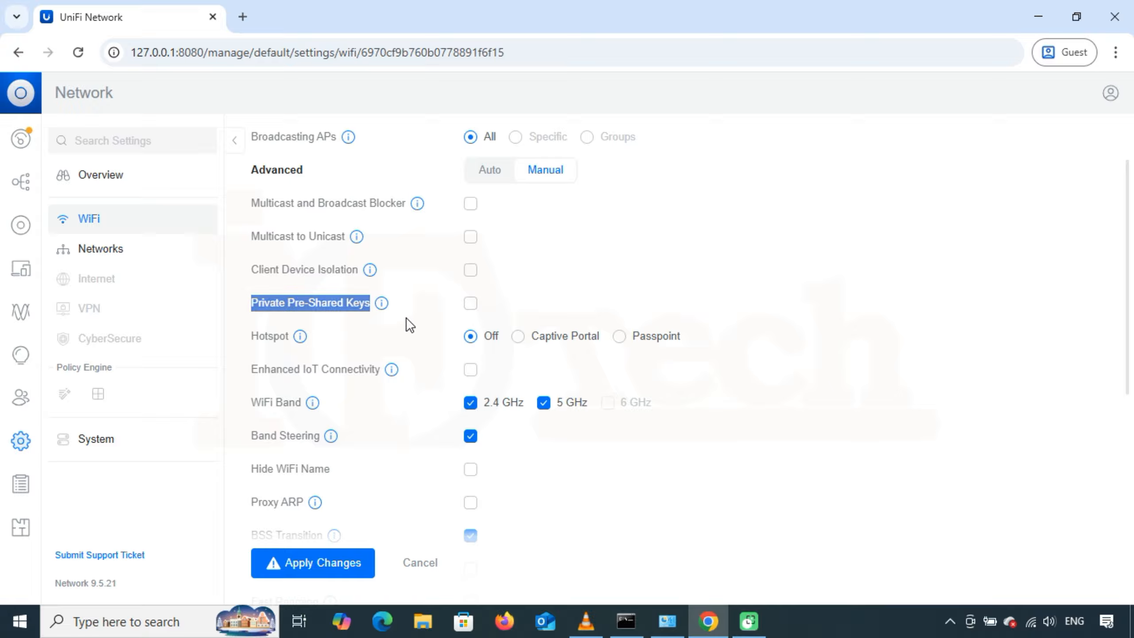
left_click(417, 306)
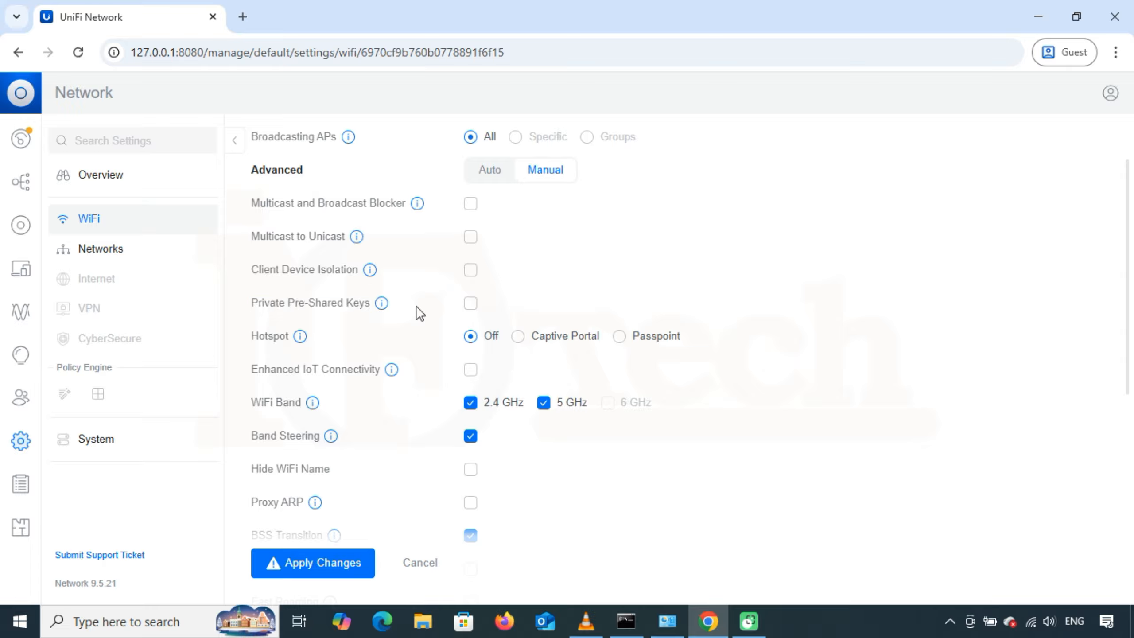
mouse_move(383, 305)
Read the Hotspot description, preview the Captive Portal and Passpoint modes, and return Hotspot to Off
left_click_drag(249, 336, 302, 344)
left_click(335, 330)
mouse_move(304, 335)
left_click(518, 336)
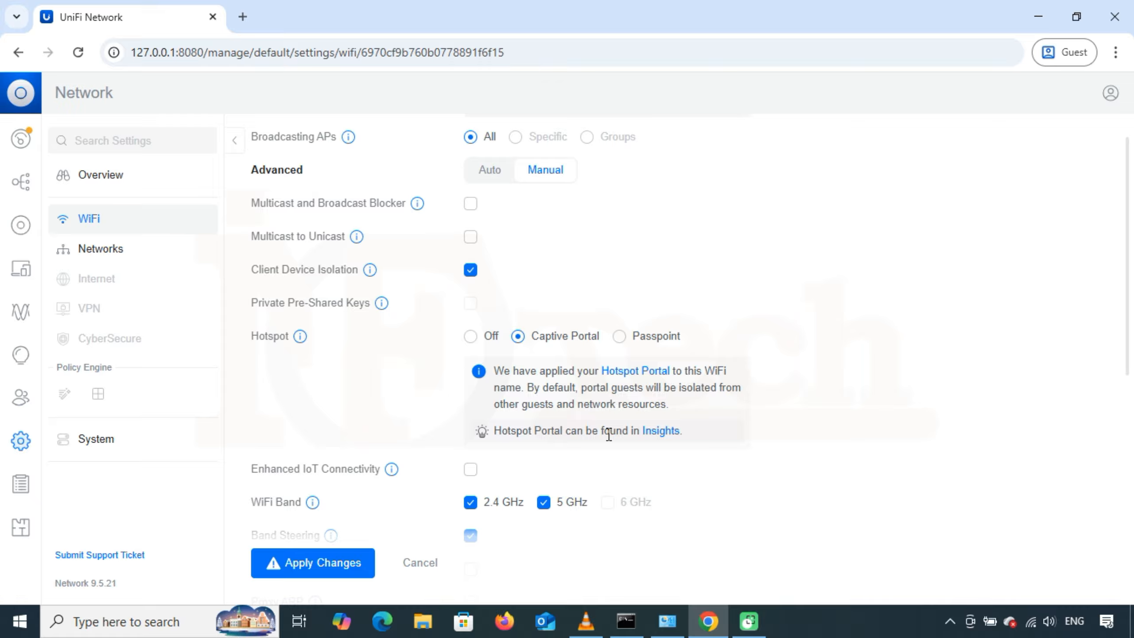
left_click(619, 336)
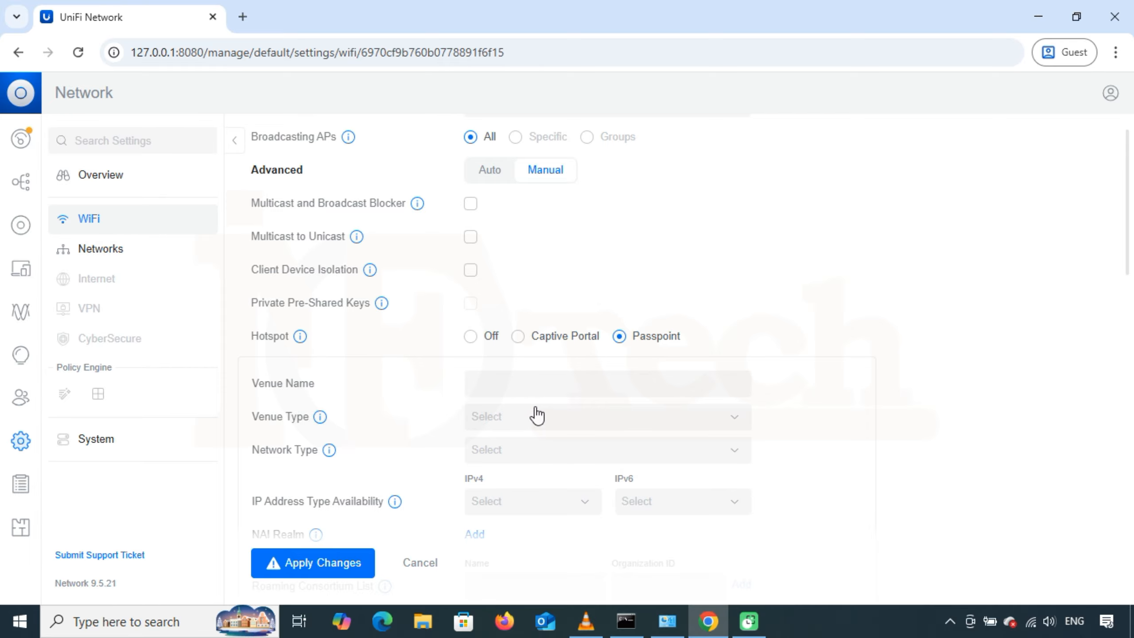
left_click(471, 337)
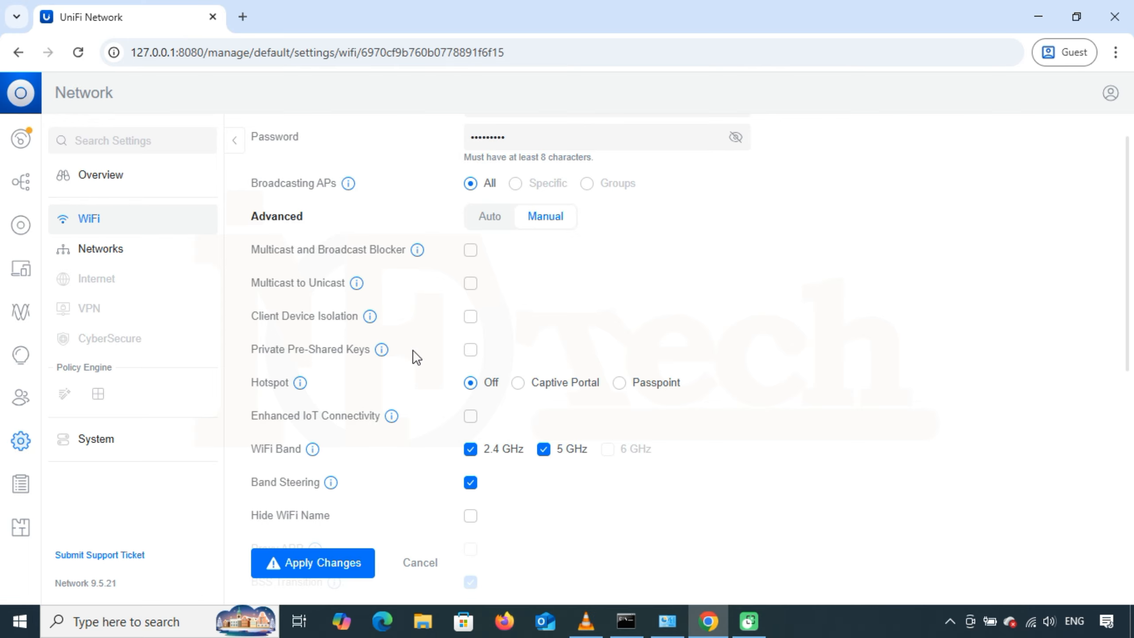
Read the descriptions of the Enhanced IoT Connectivity and WiFi Band options
scroll(400, 387, "down", 2)
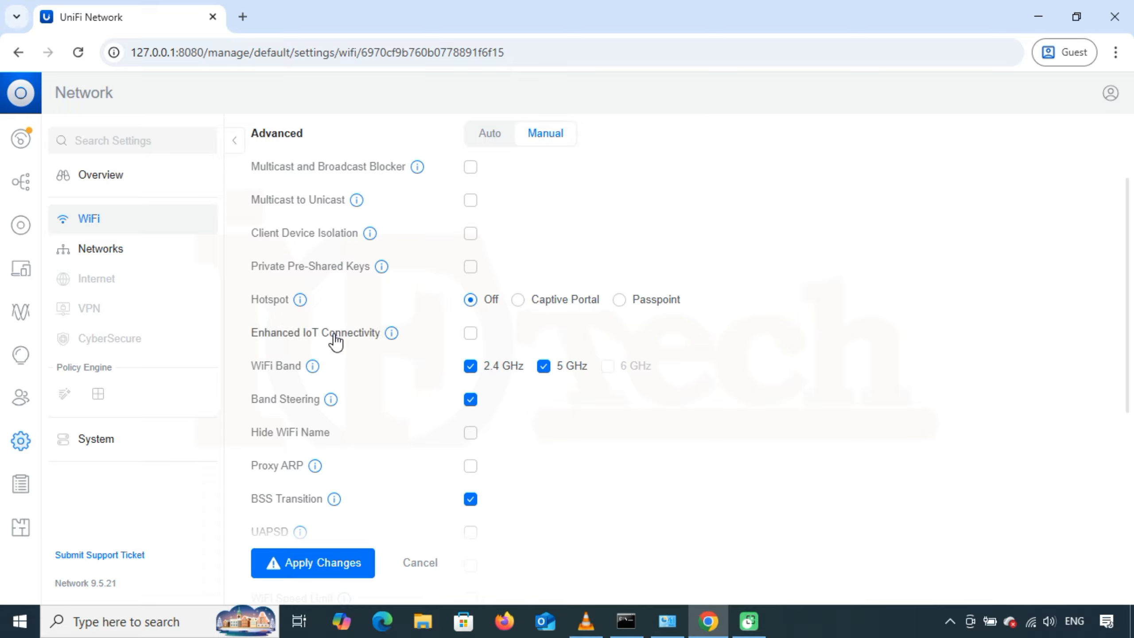
left_click_drag(252, 339, 422, 342)
left_click(422, 342)
mouse_move(392, 336)
left_click_drag(244, 365, 311, 368)
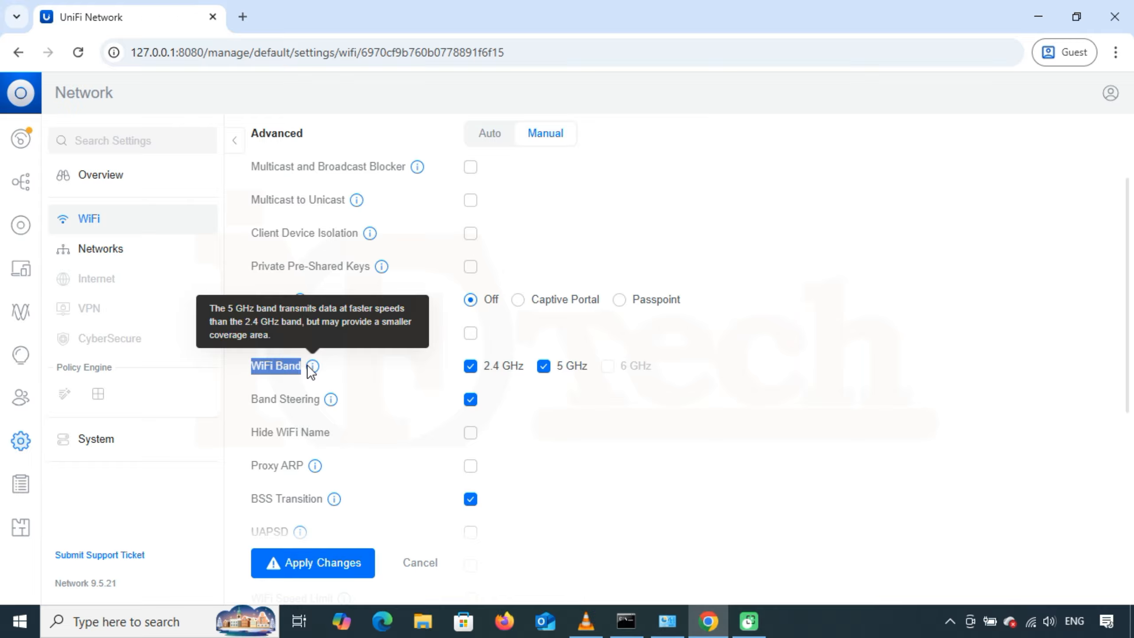
mouse_move(313, 366)
left_click(329, 365)
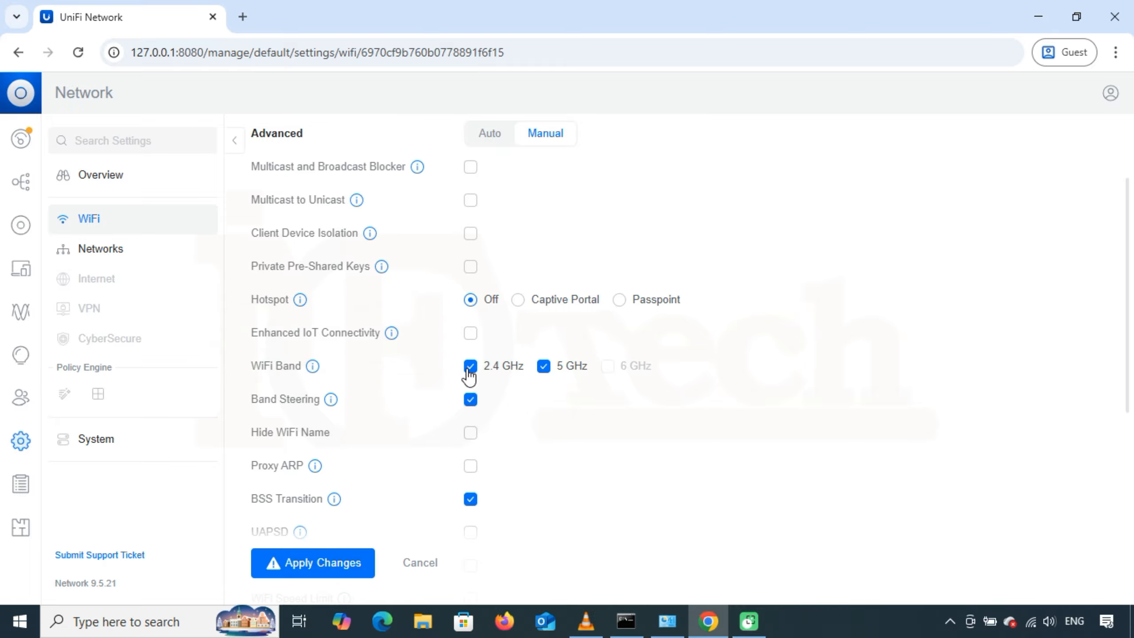
Clear the 5 GHz and 2.4 GHz WiFi bands, and re-enable both of them
left_click(543, 367)
left_click(470, 370)
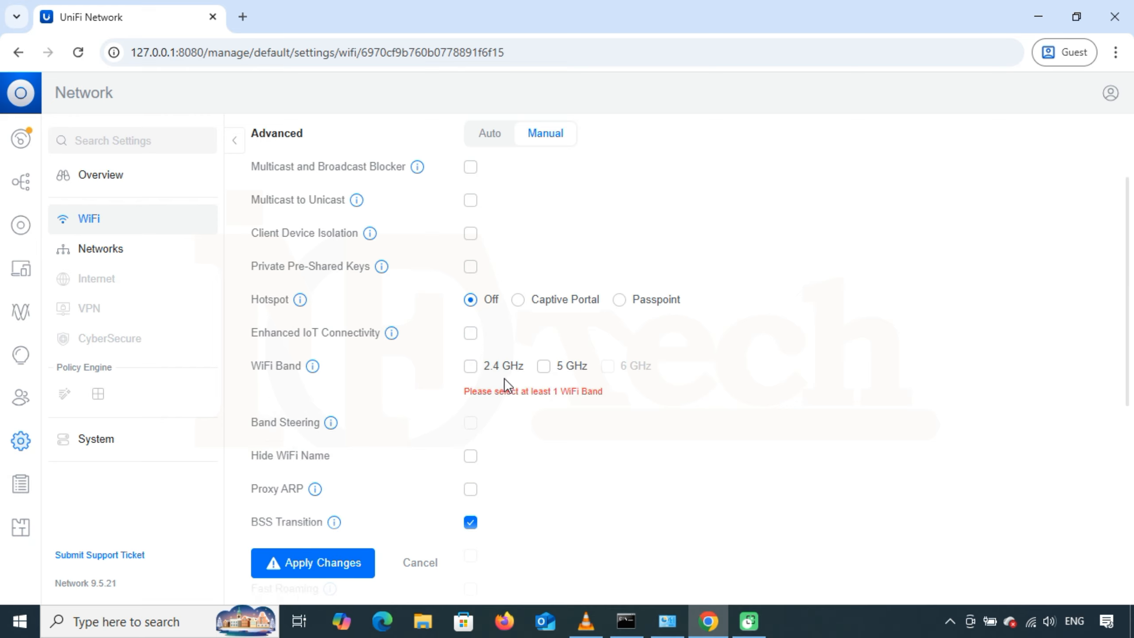
left_click(544, 372)
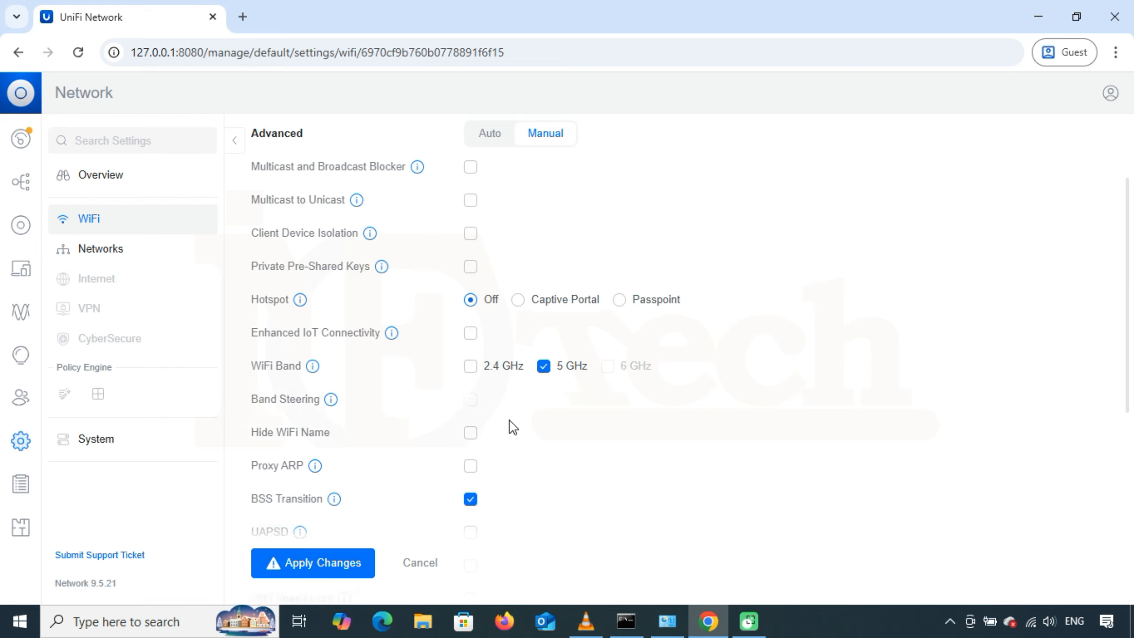
left_click(471, 370)
Read the Band Steering description and try enabling Band Steering
scroll(392, 369, "down", 2)
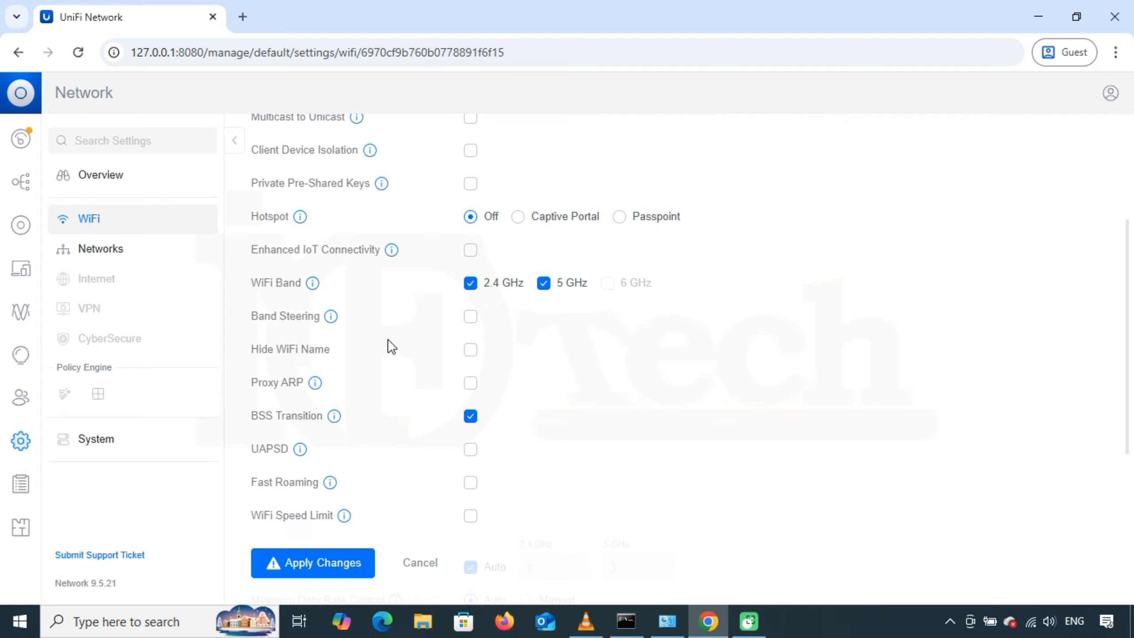
left_click_drag(250, 318, 322, 324)
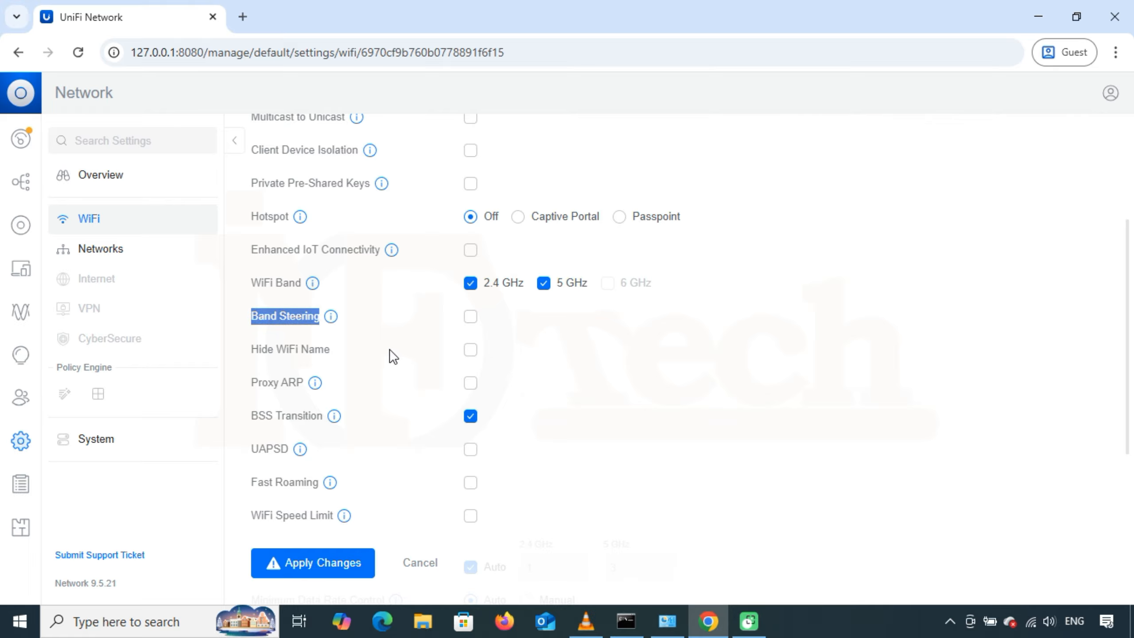
left_click(375, 325)
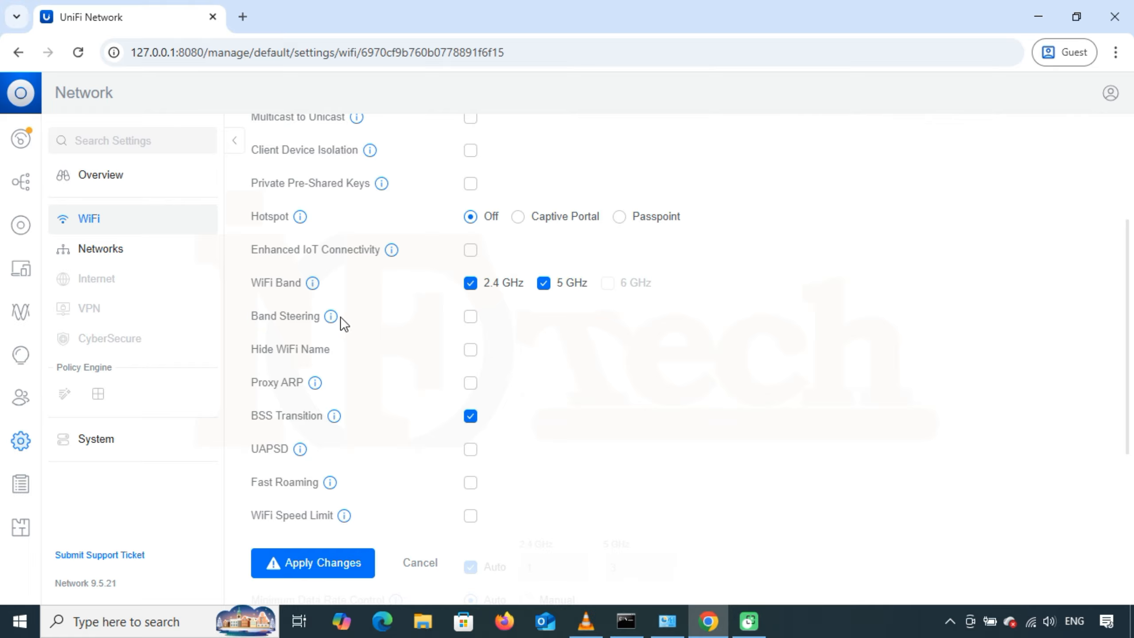
mouse_move(335, 316)
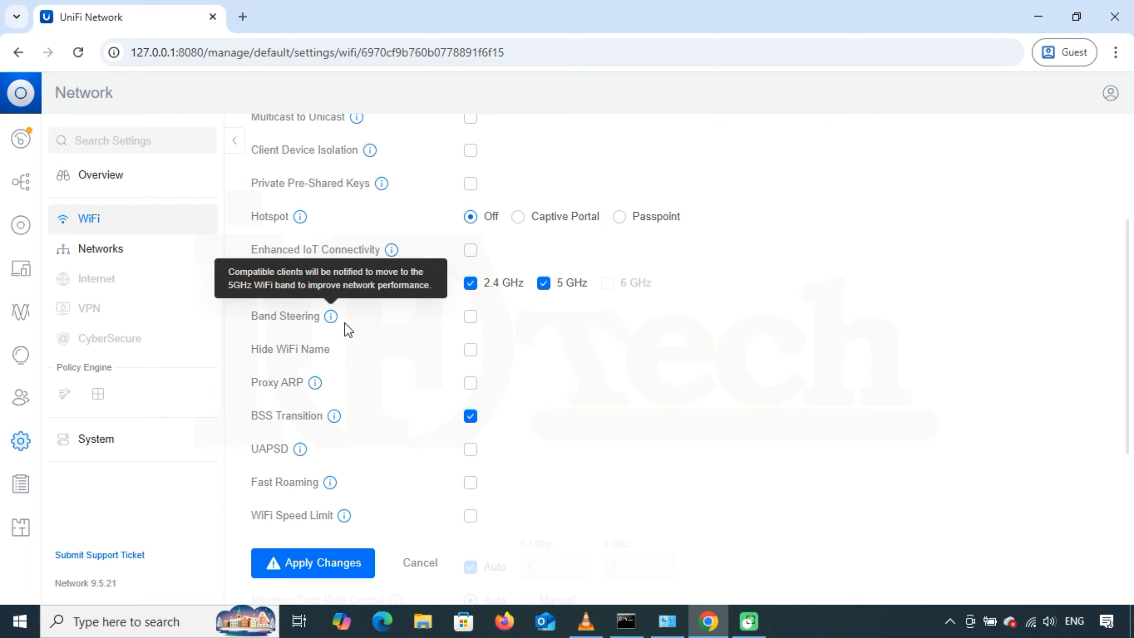
left_click(471, 318)
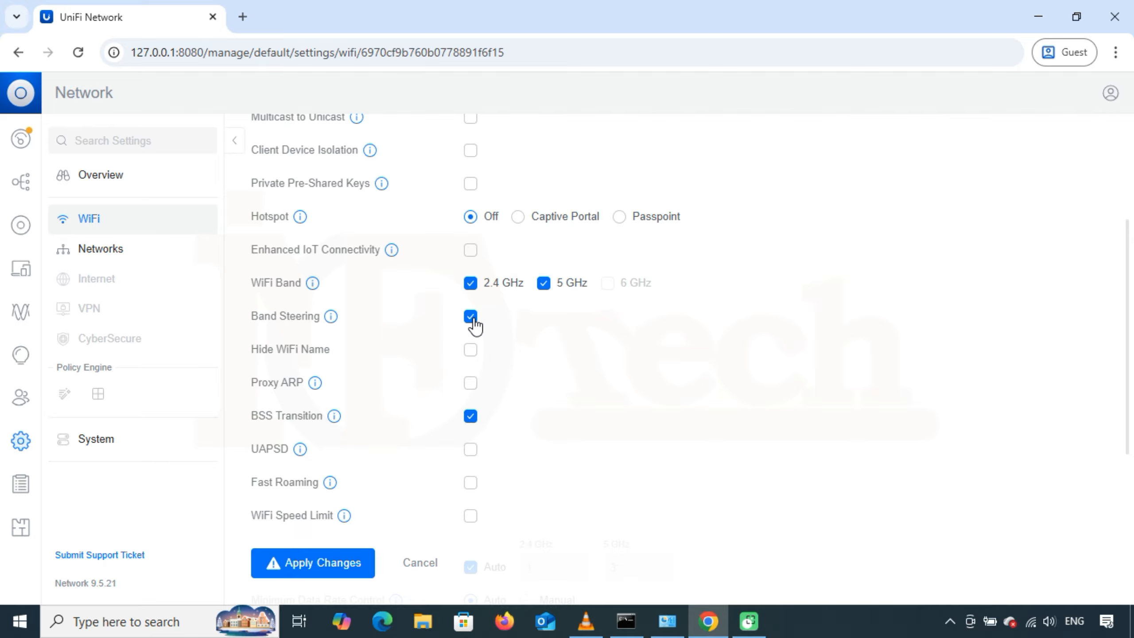
Examine the Hide WiFi Name option and read the descriptions of Proxy ARP and BSS Transition
scroll(446, 330, "down", 2)
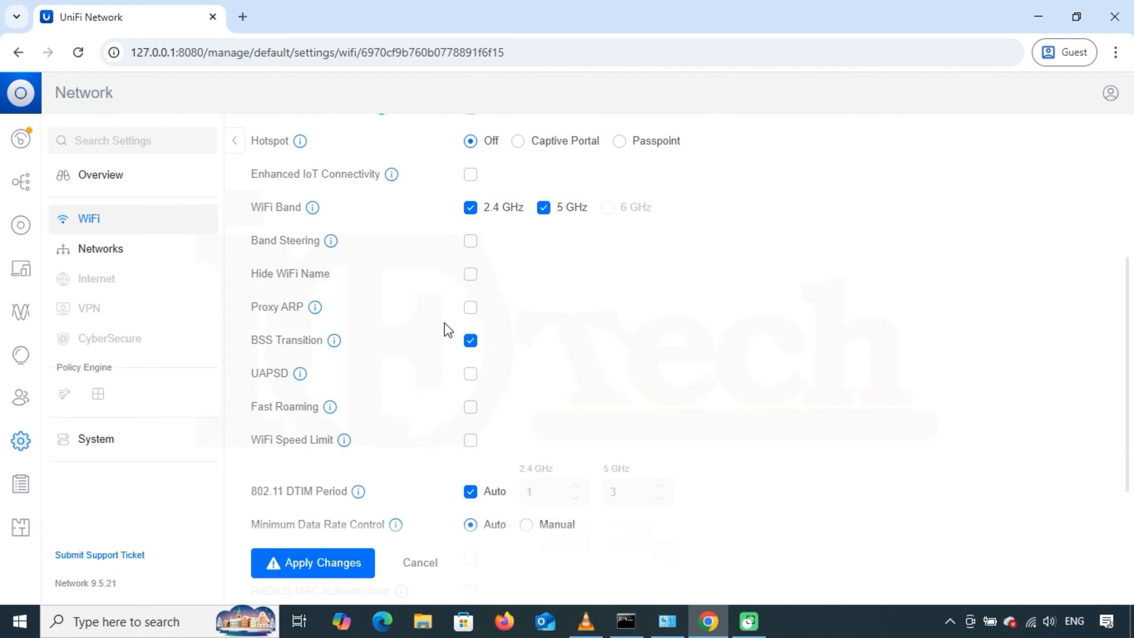
left_click_drag(244, 268, 331, 270)
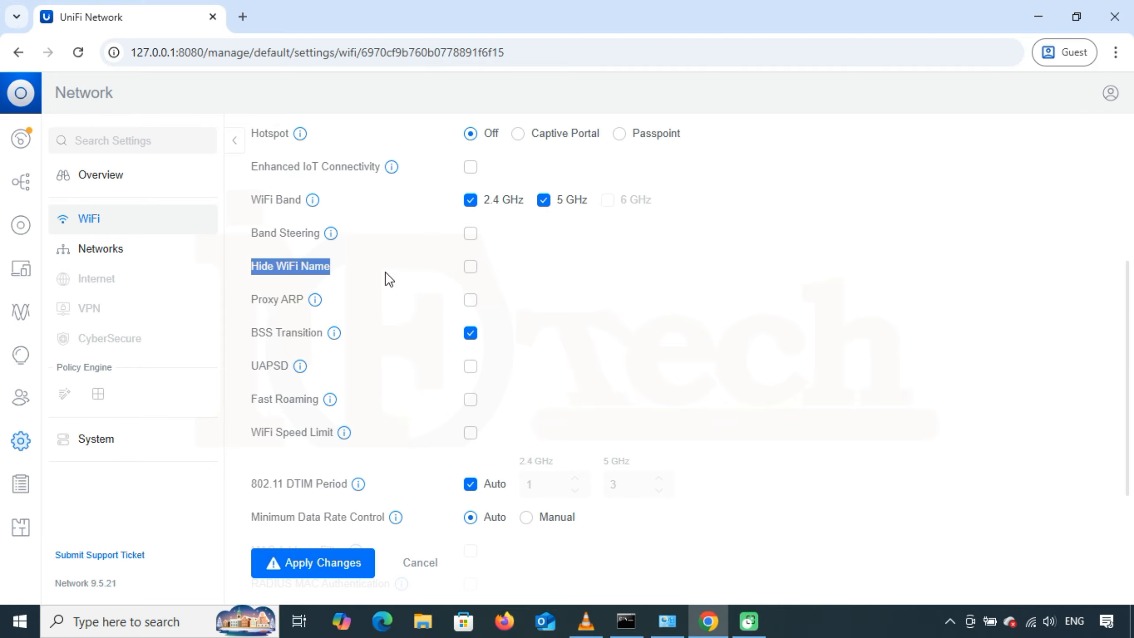
left_click(365, 274)
scroll(365, 274, "down", 2)
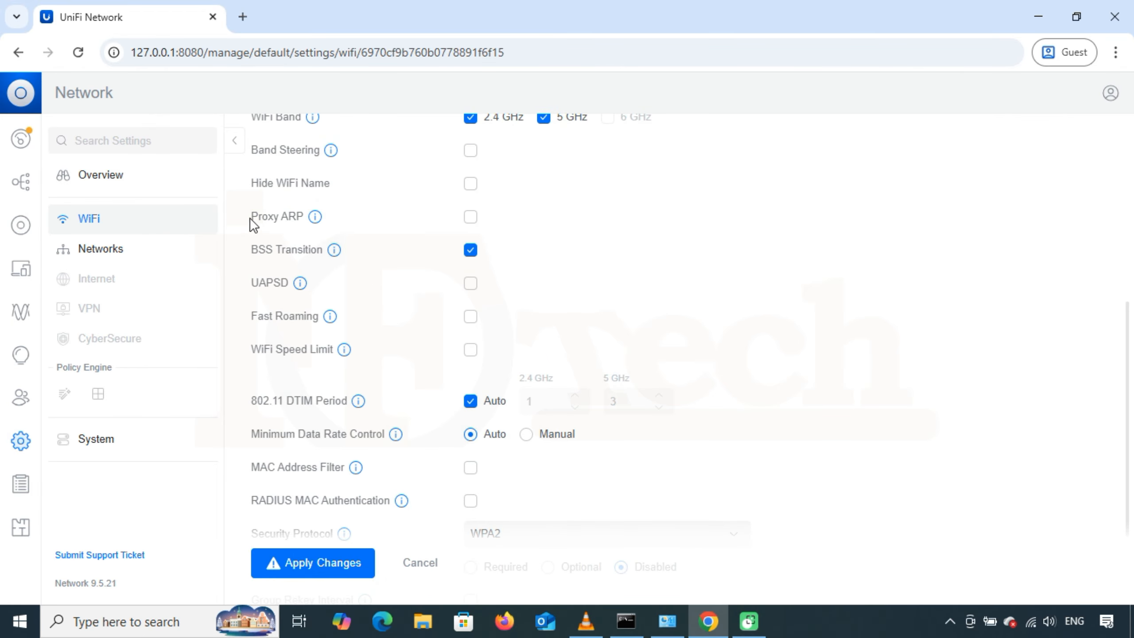
left_click_drag(250, 221, 310, 226)
mouse_move(316, 220)
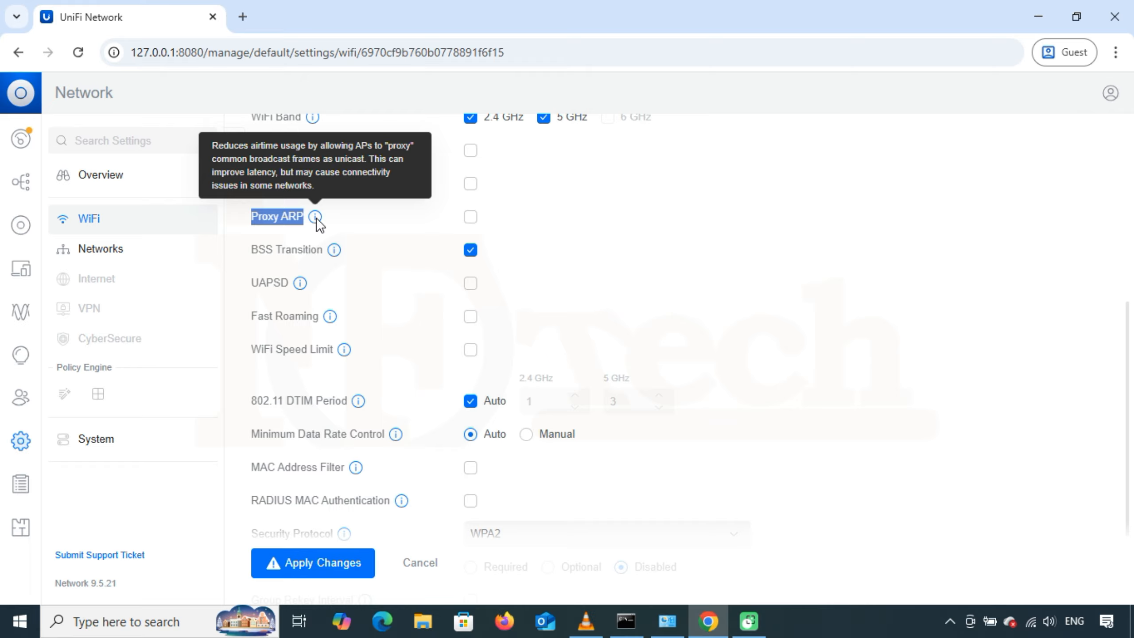
left_click(393, 219)
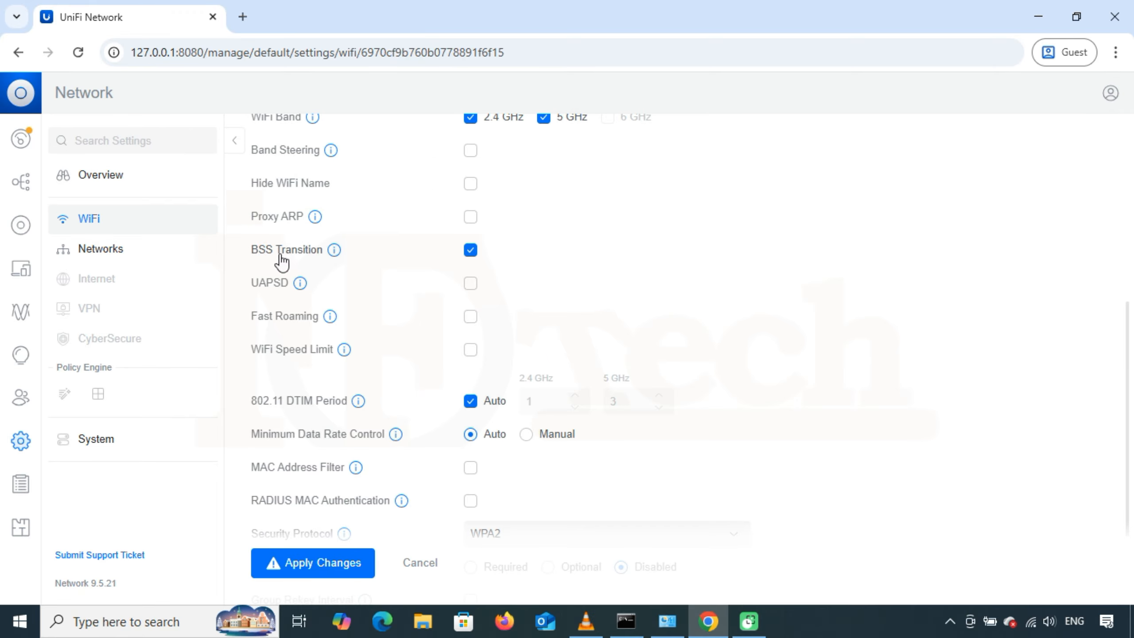
left_click_drag(249, 253, 322, 254)
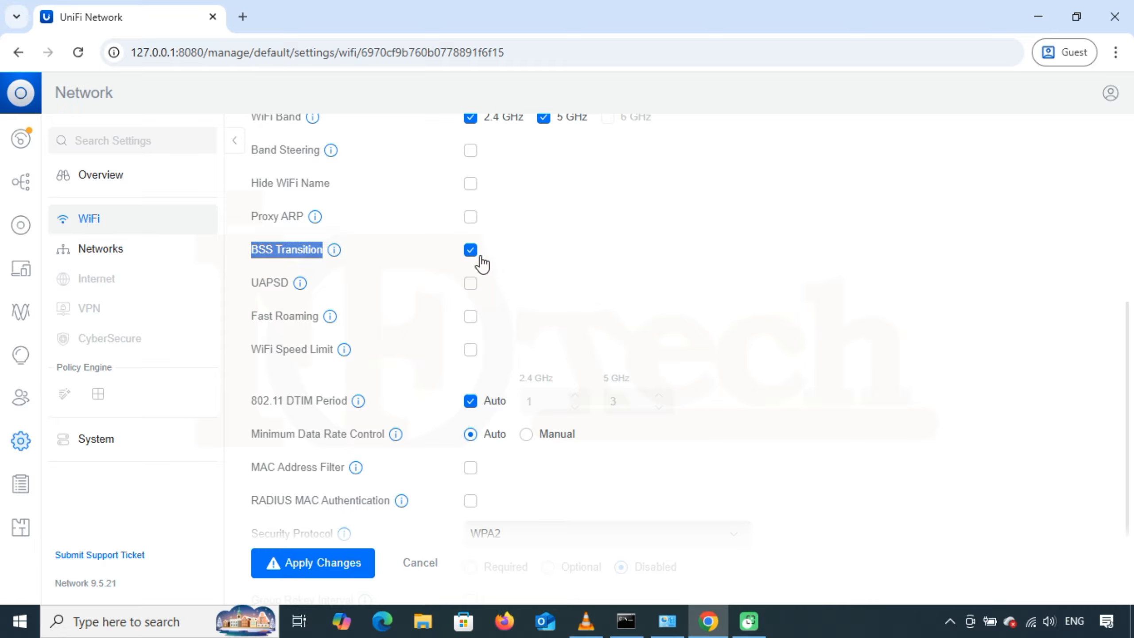
mouse_move(340, 253)
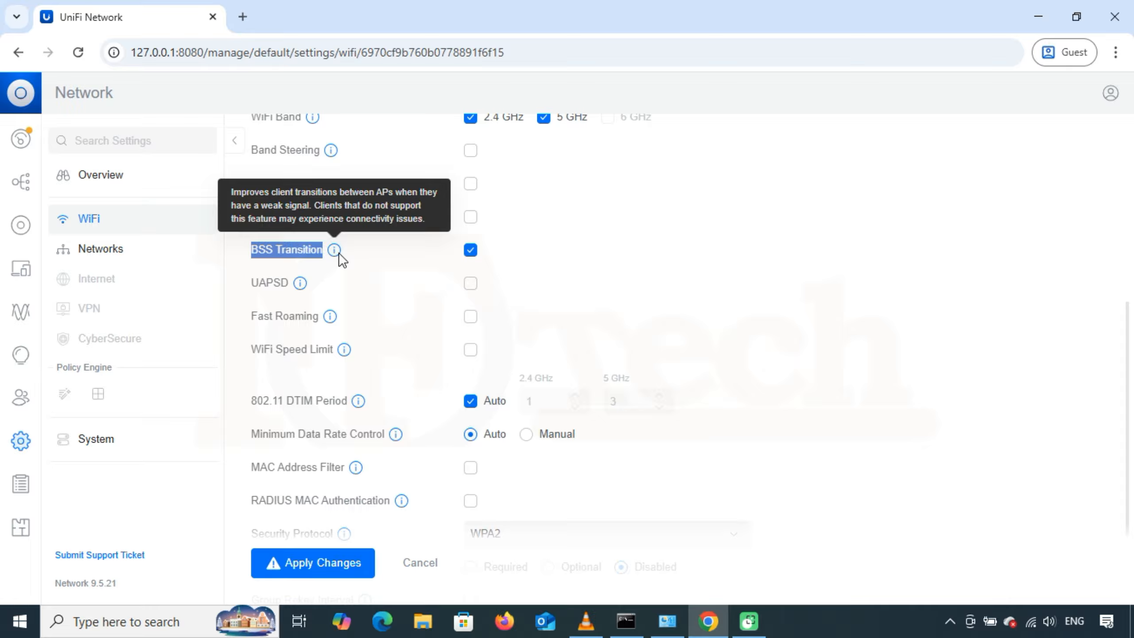
left_click(355, 253)
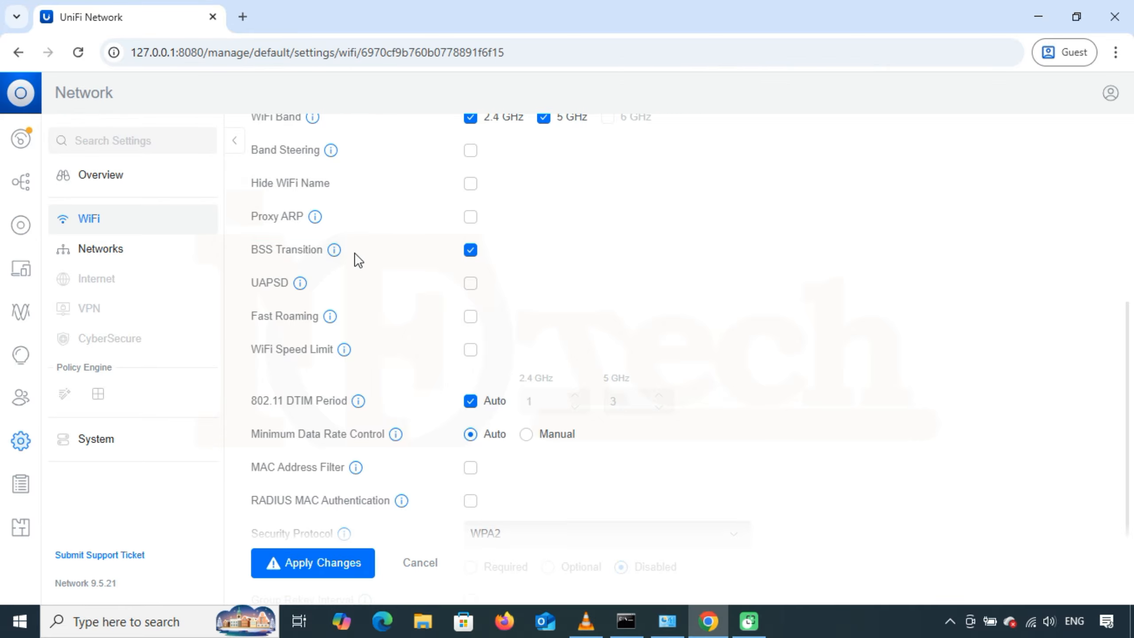
Disable BSS Transition and re-enable it
left_click(468, 252)
left_click(474, 256)
Read the descriptions of the UAPSD and Fast Roaming options
scroll(322, 251, "down", 2)
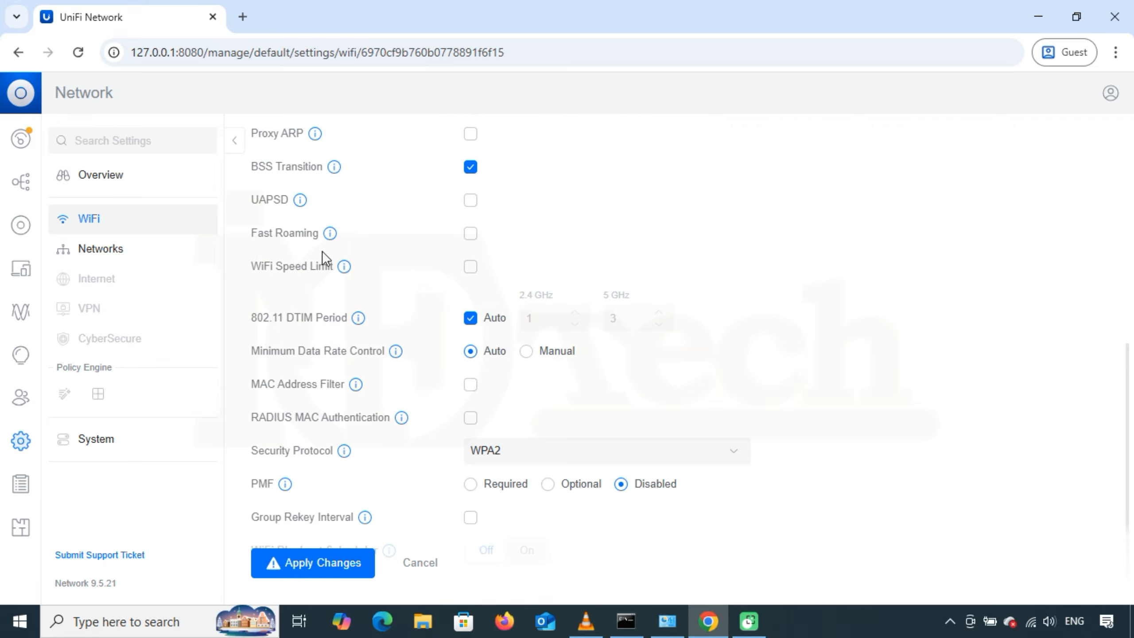
left_click_drag(248, 205, 287, 214)
left_click(357, 207)
mouse_move(307, 205)
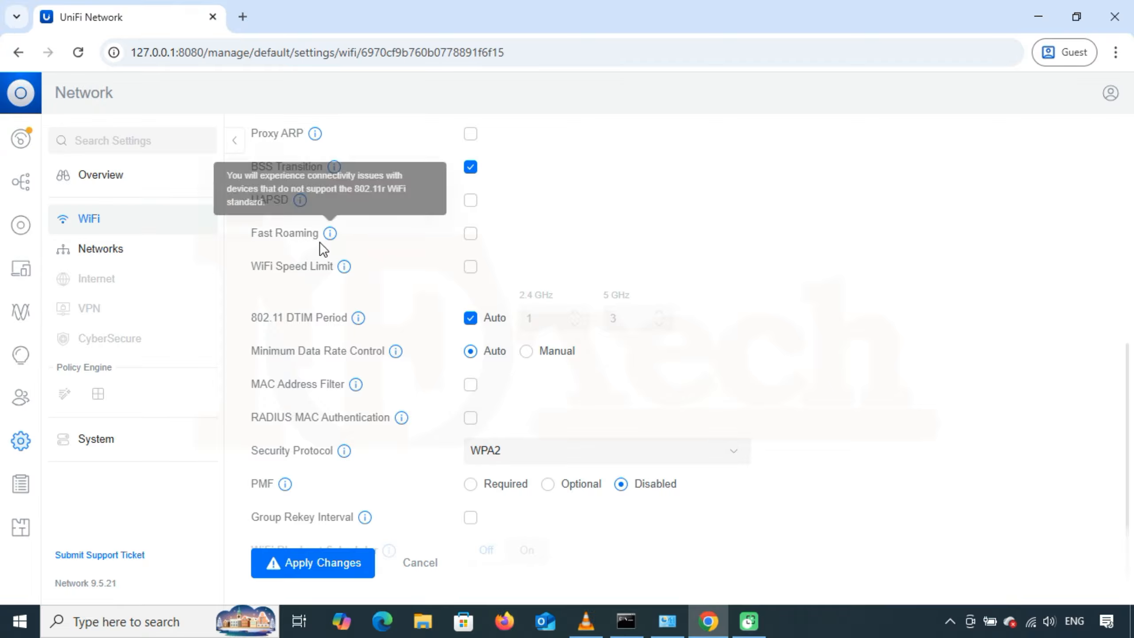
left_click_drag(248, 231, 324, 242)
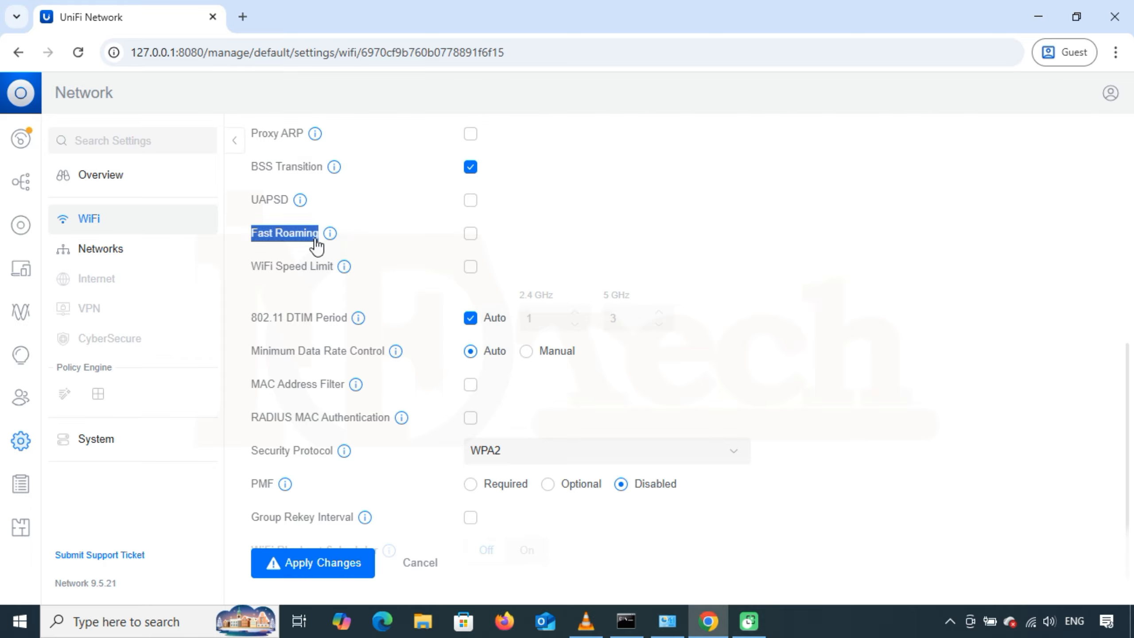
left_click(354, 233)
mouse_move(331, 233)
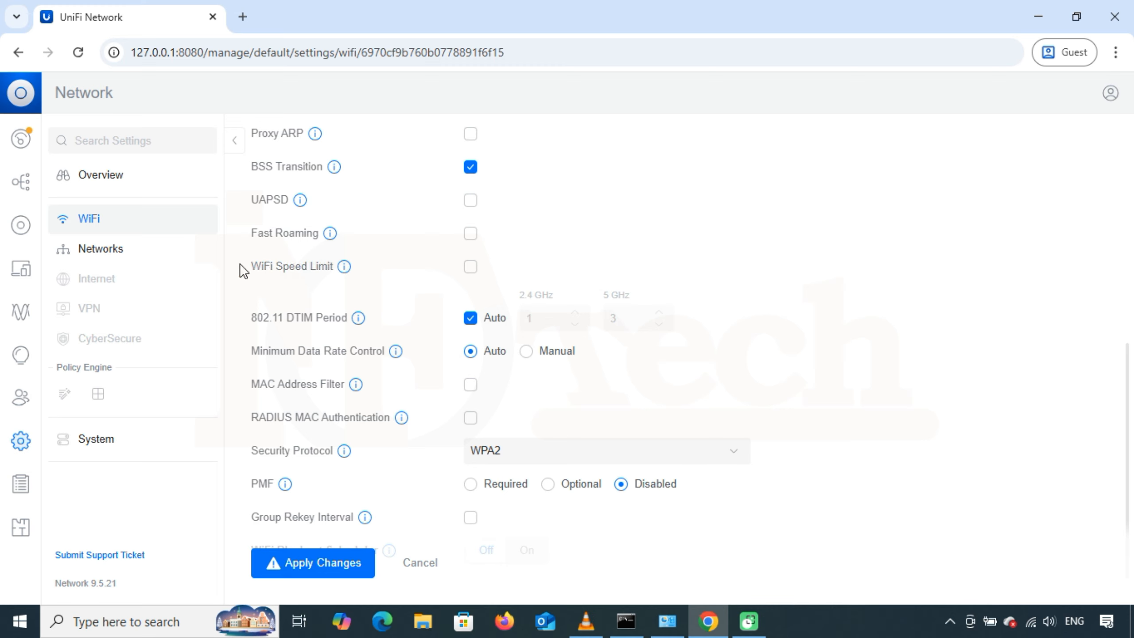
Read the description of the WiFi Speed Limit option
left_click_drag(243, 269, 338, 270)
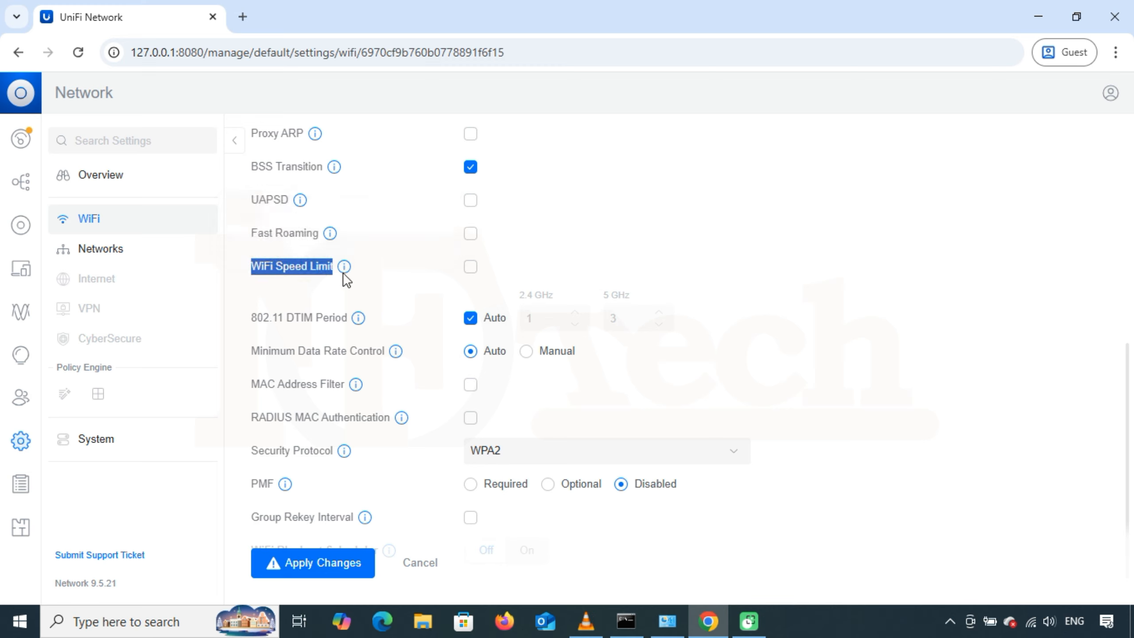
left_click(372, 272)
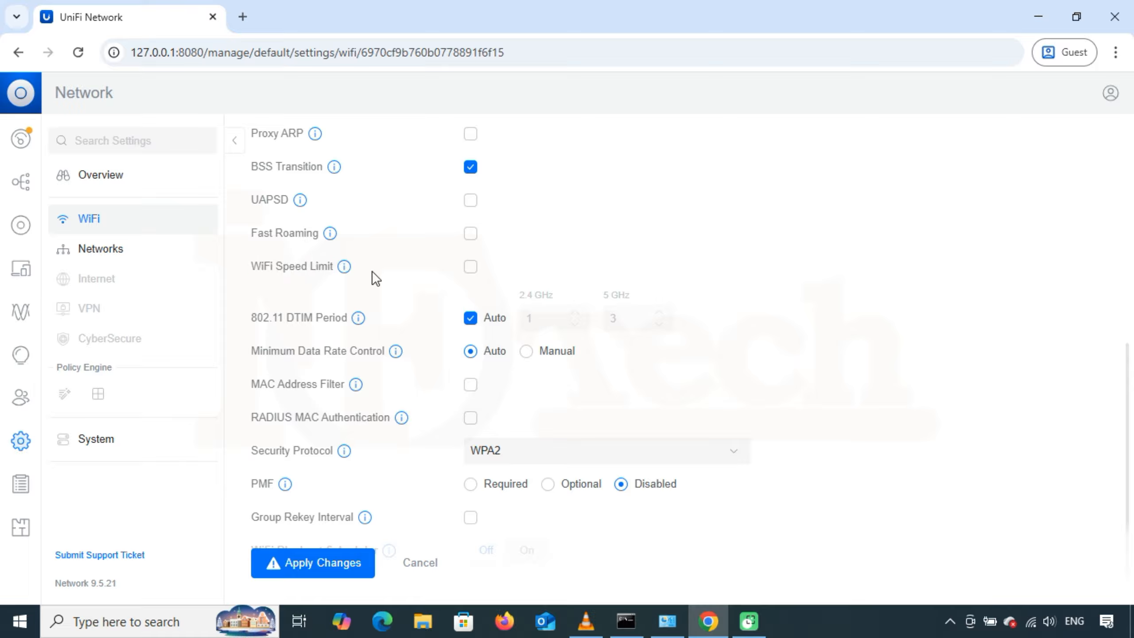
mouse_move(352, 269)
Enable WiFi Speed Limit to inspect its profile note and the available profiles, and disable it again
left_click(472, 267)
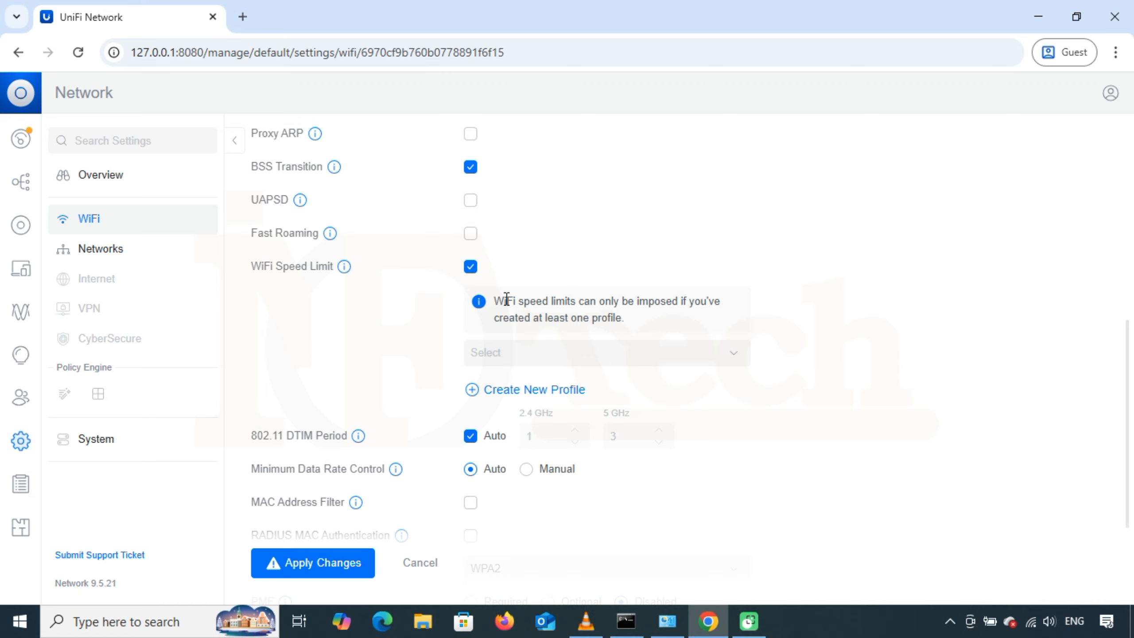
left_click_drag(494, 302, 625, 317)
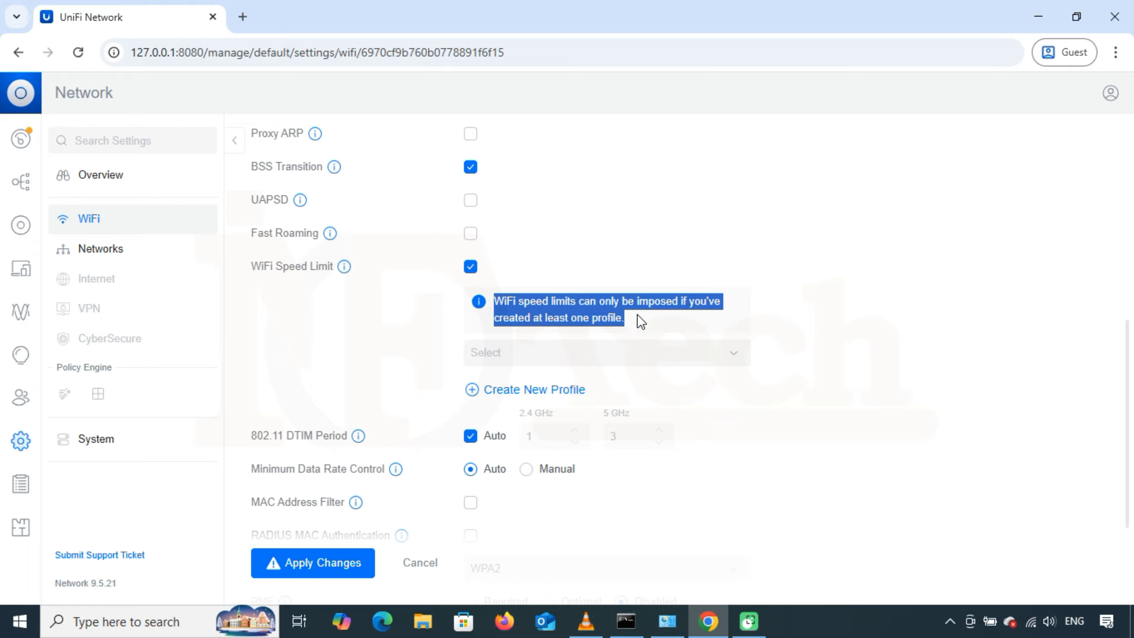
left_click(629, 315)
left_click(728, 355)
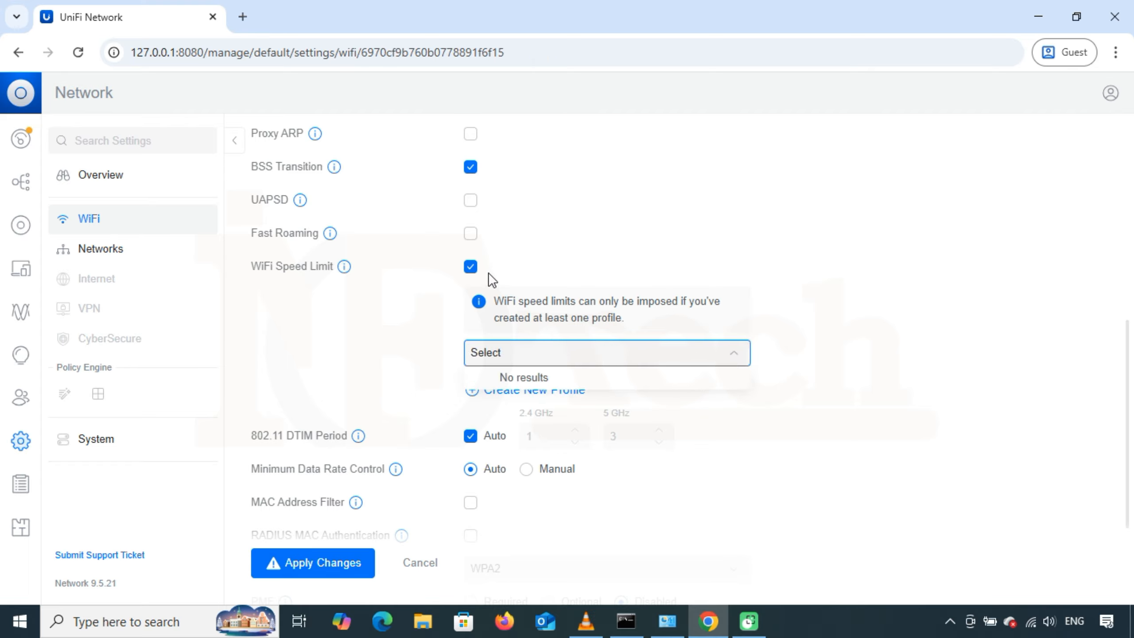
left_click(469, 268)
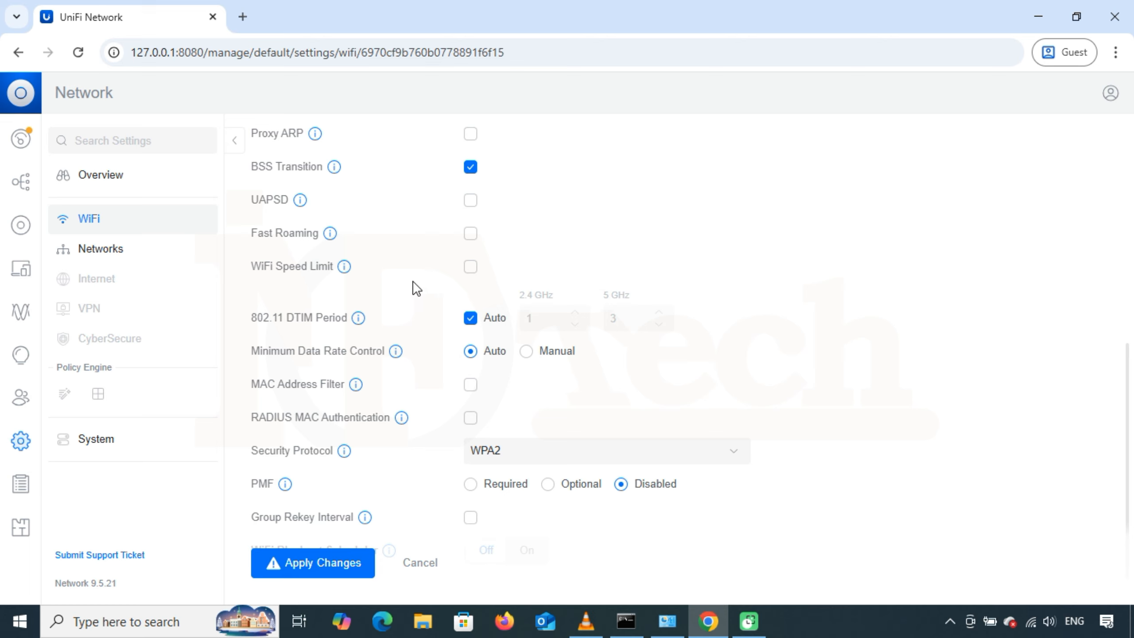
Read the descriptions of 802.11 DTIM Period and Minimum Data Rate Control
scroll(413, 280, "down", 1)
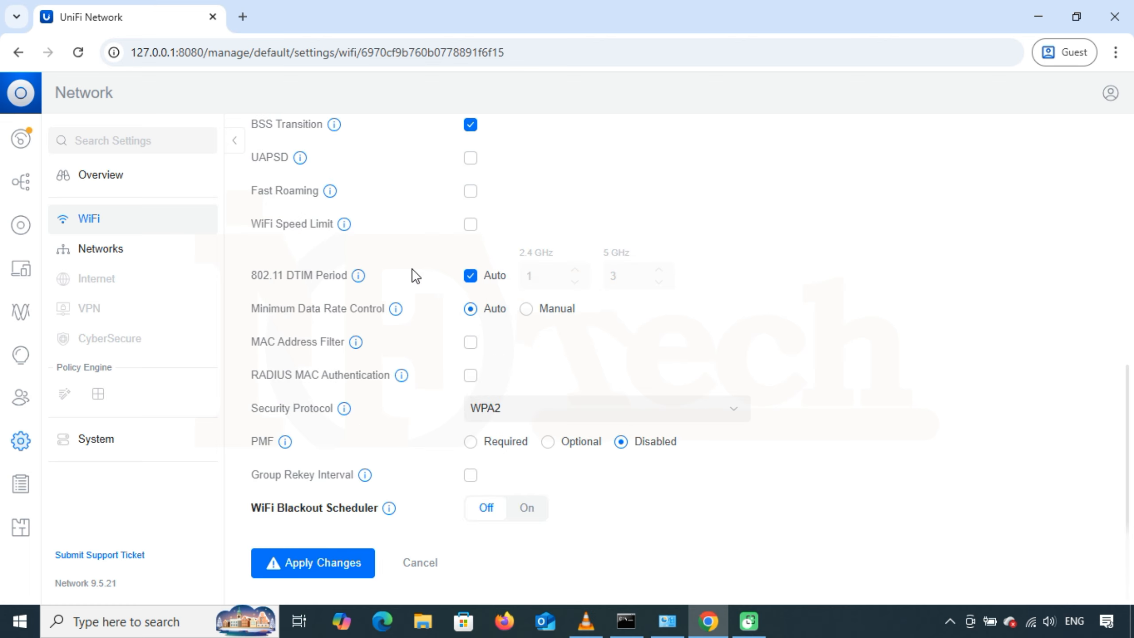
left_click_drag(246, 275, 347, 279)
mouse_move(358, 277)
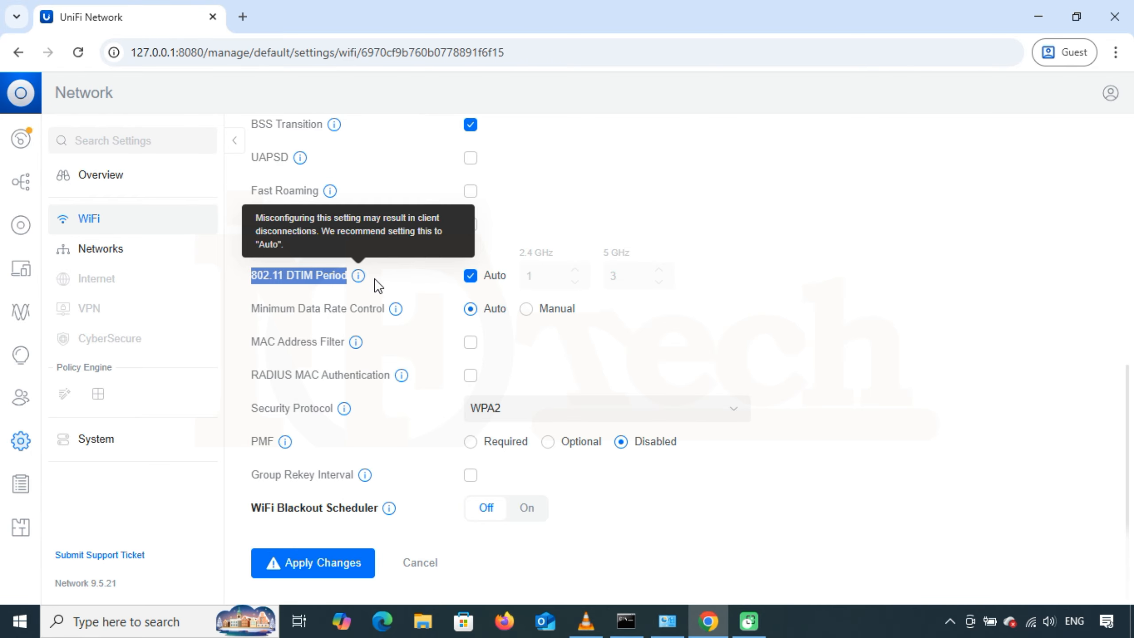
left_click(409, 287)
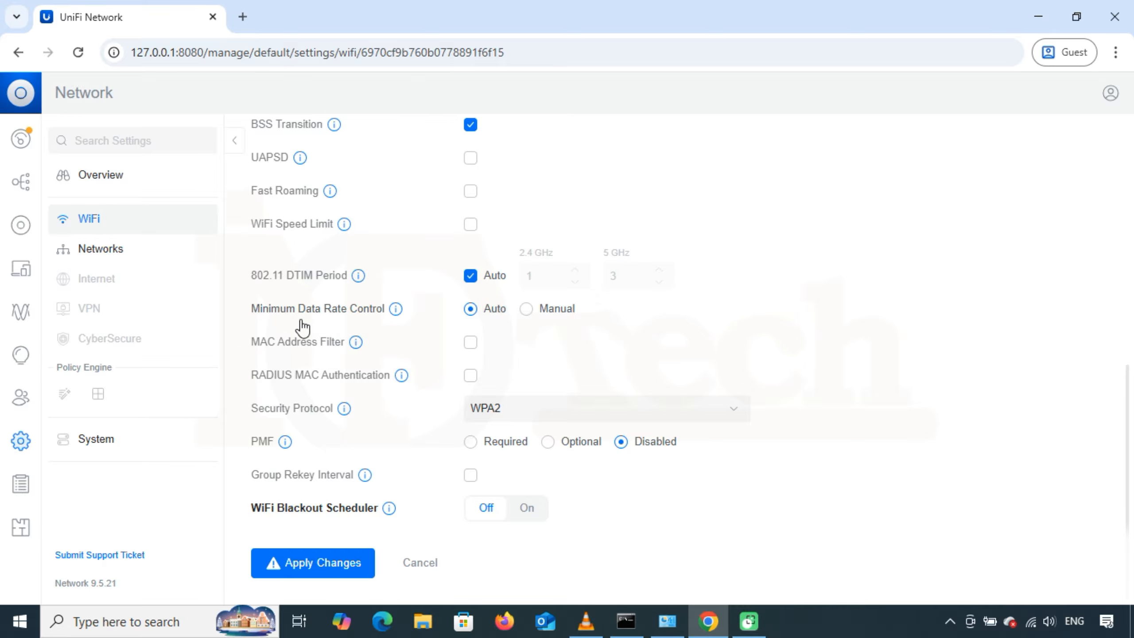
mouse_move(398, 311)
Read the description of the MAC Address Filter option
left_click_drag(240, 343, 348, 345)
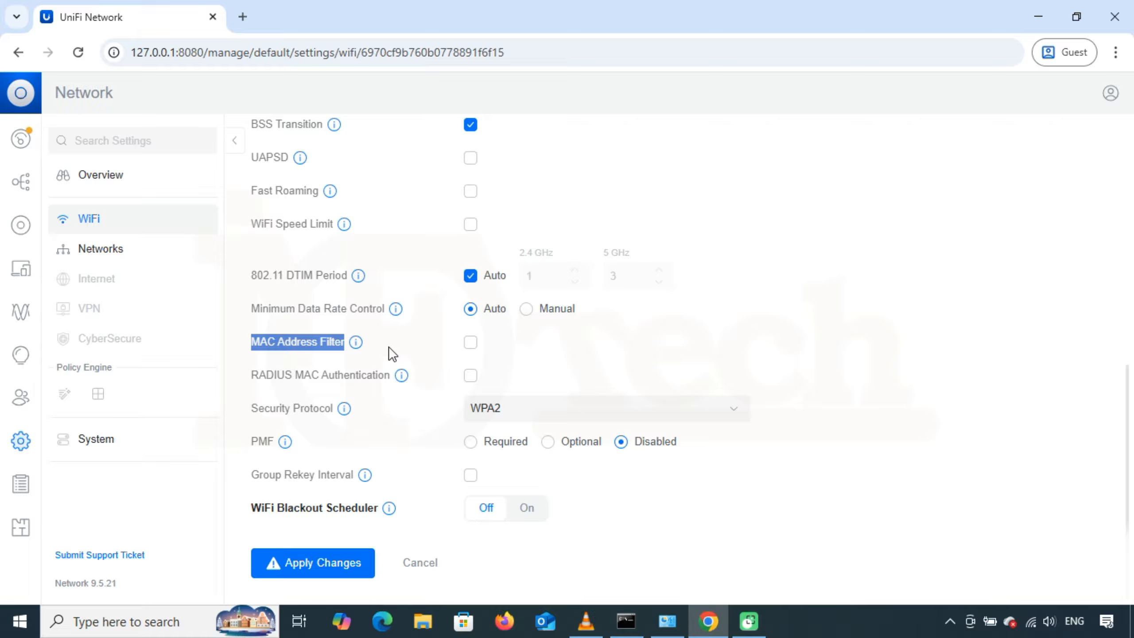
left_click(388, 345)
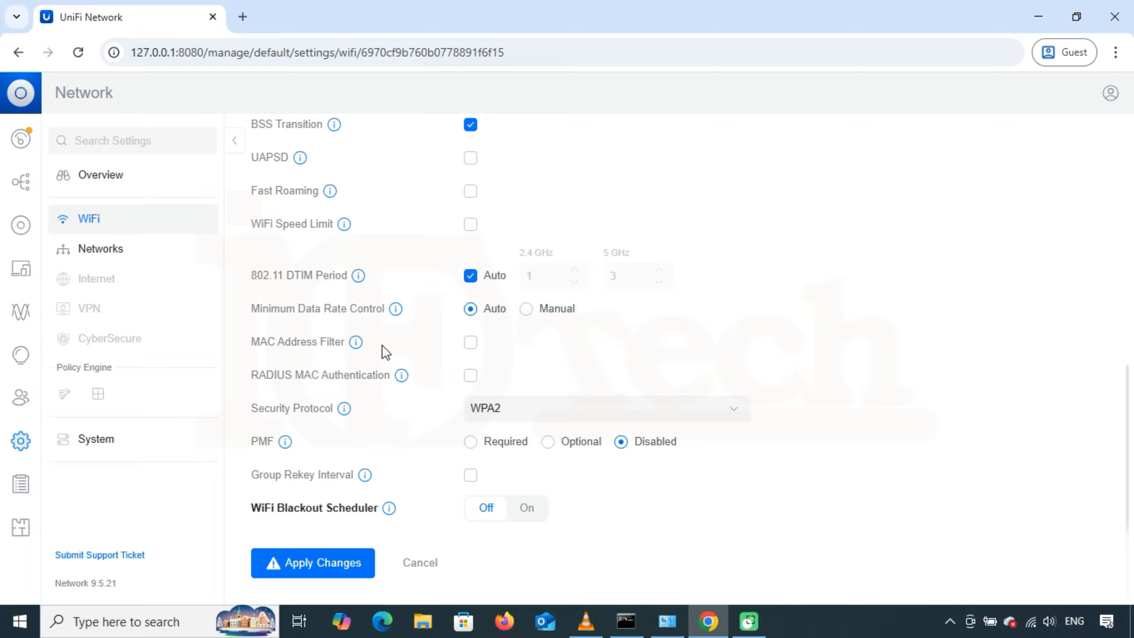
mouse_move(363, 343)
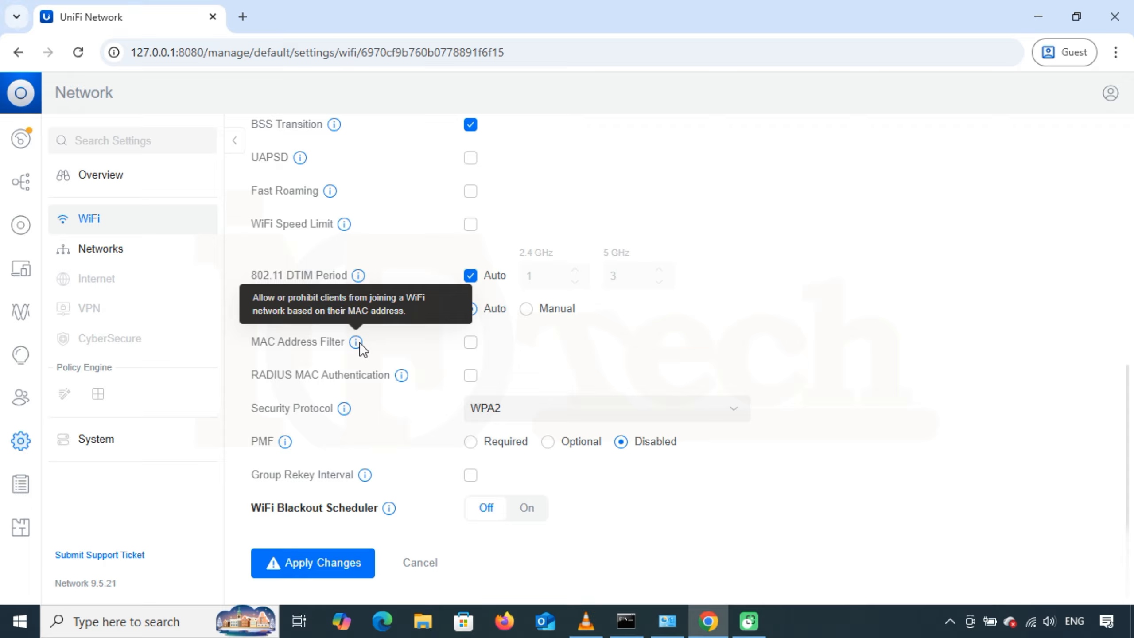
Enable MAC Address Filter to try selecting the online infotech client, cancel adding it, and disable the filter
left_click(471, 343)
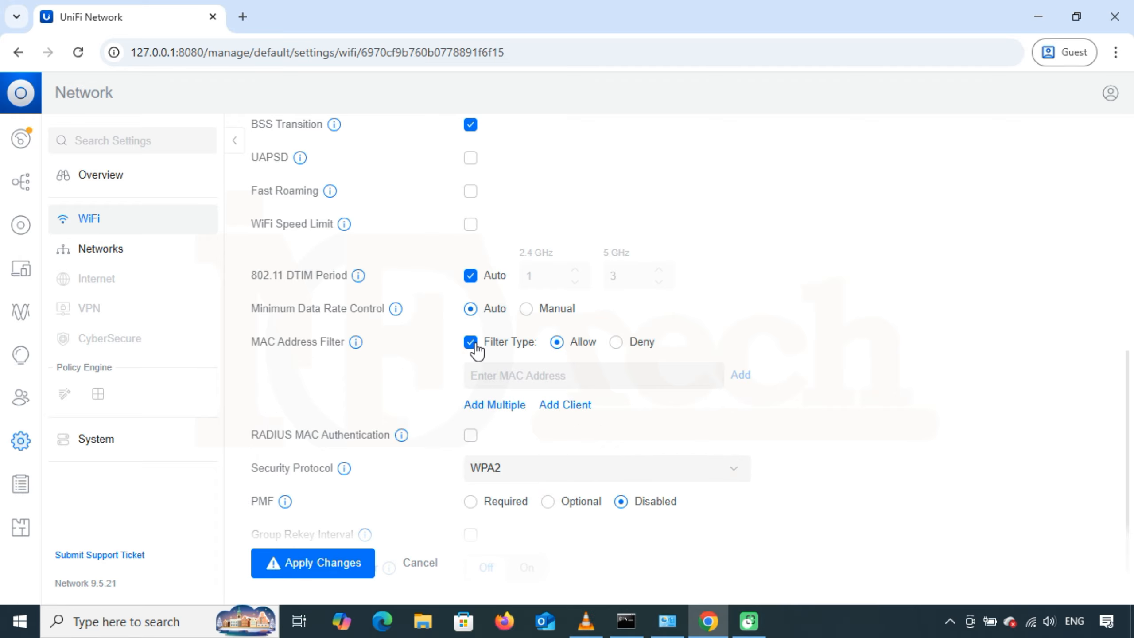
left_click(536, 375)
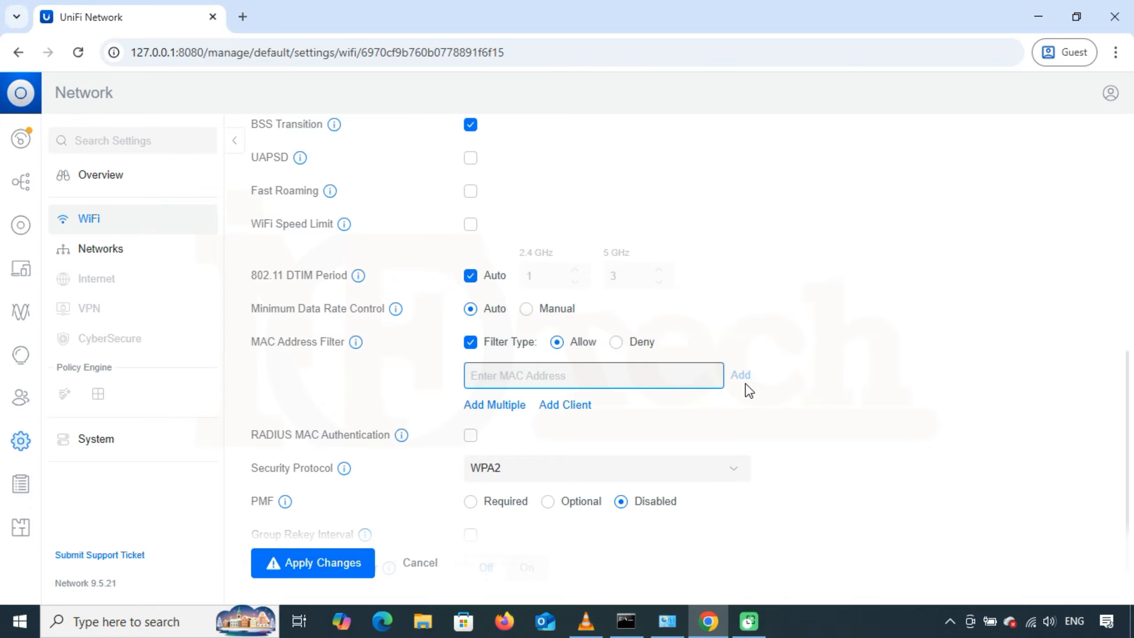
left_click(581, 407)
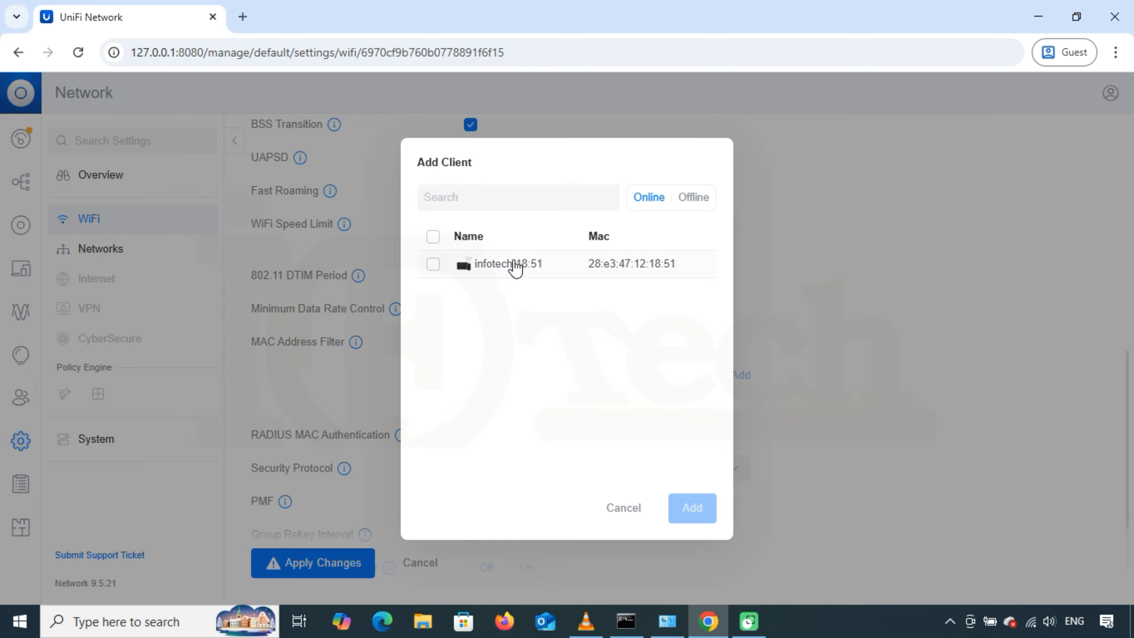
left_click(433, 264)
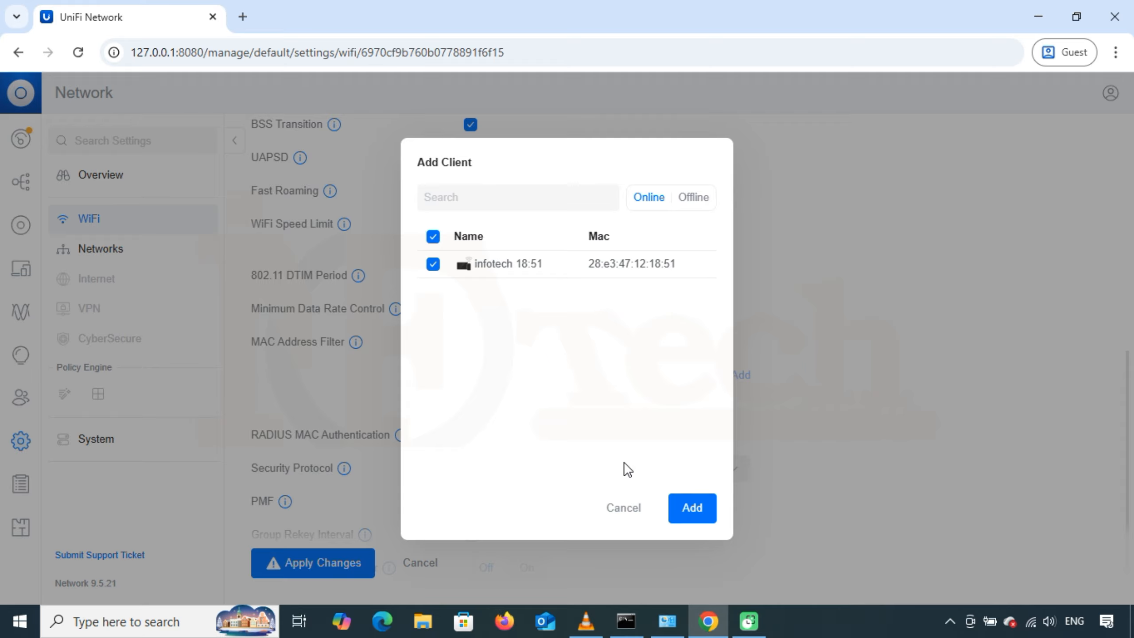
left_click(623, 510)
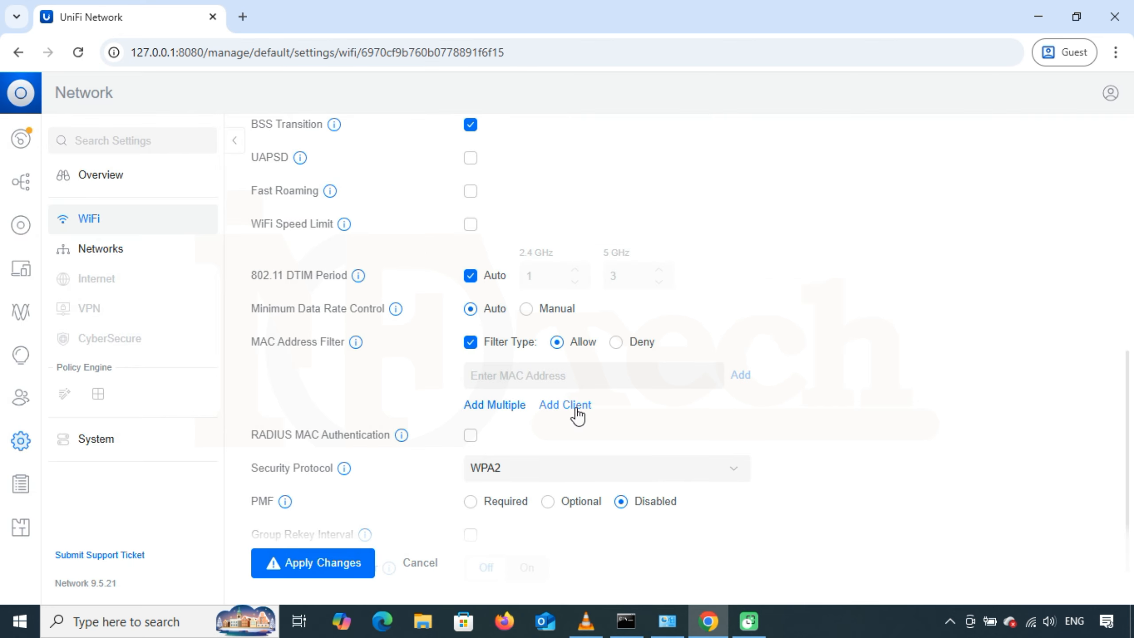
left_click(469, 345)
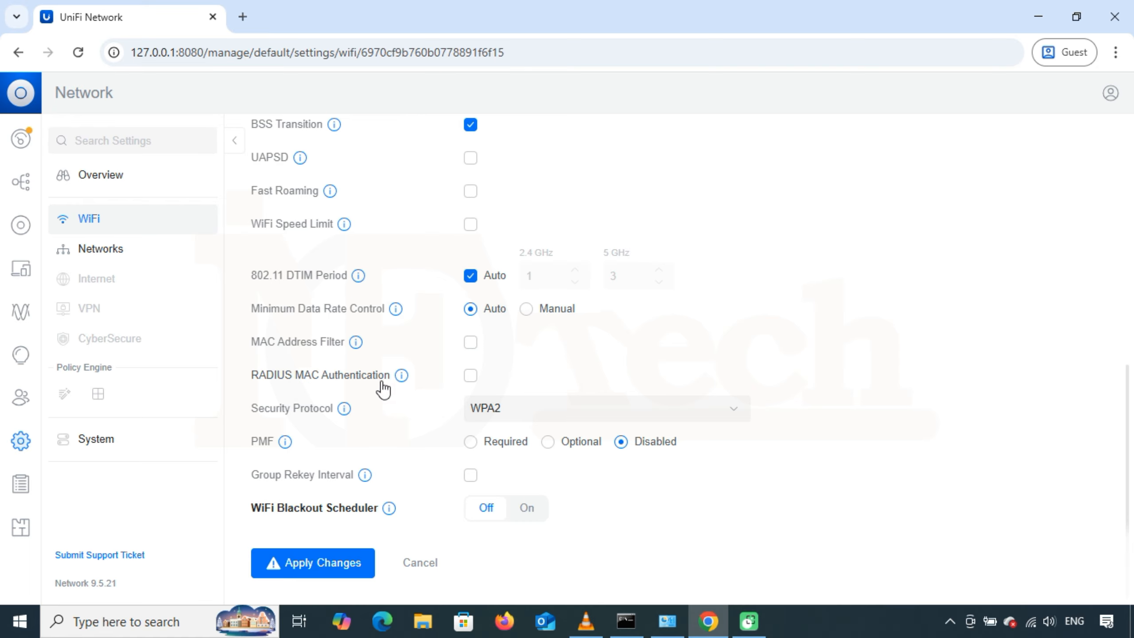
Read the RADIUS MAC Authentication and Security Protocol descriptions, and examine the available security protocols
mouse_move(378, 380)
left_click_drag(246, 409, 343, 410)
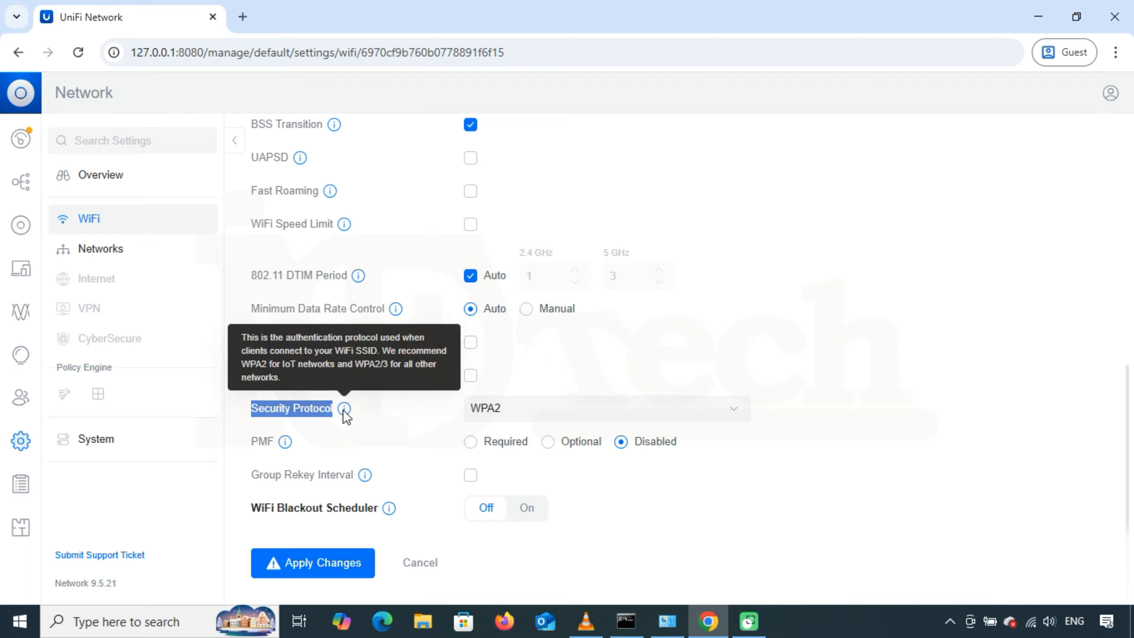
left_click(393, 408)
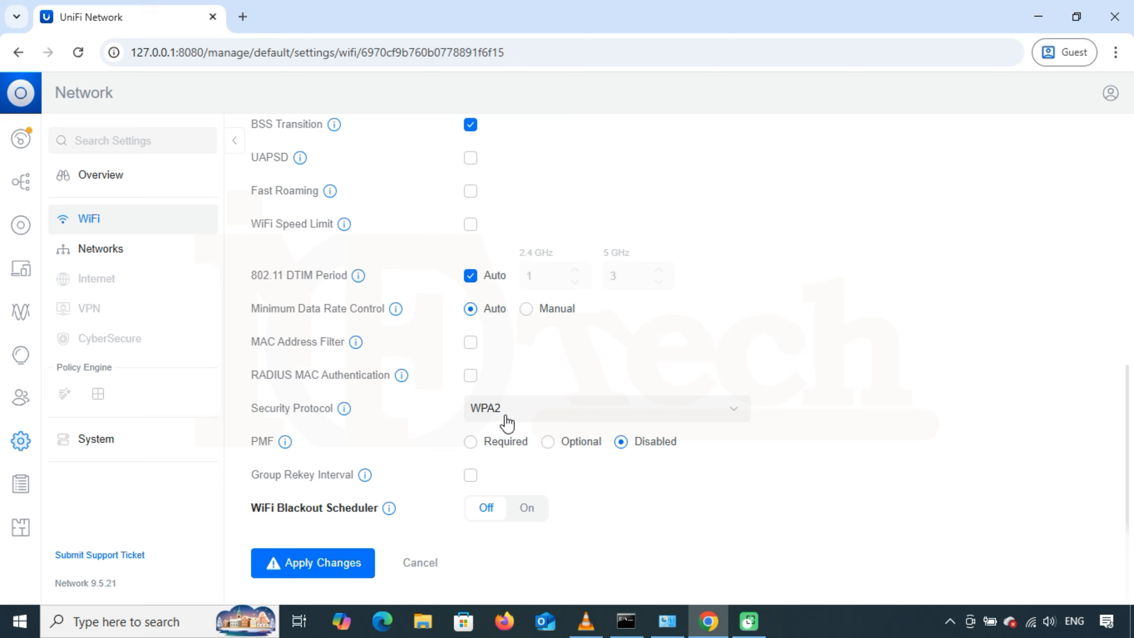
left_click(554, 415)
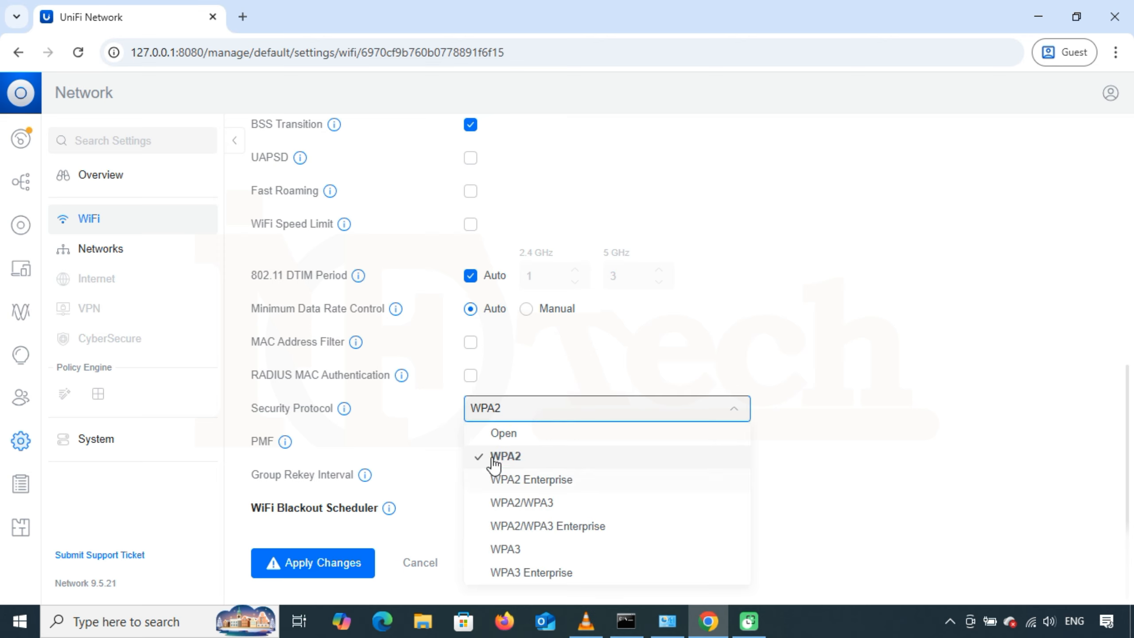
left_click(414, 417)
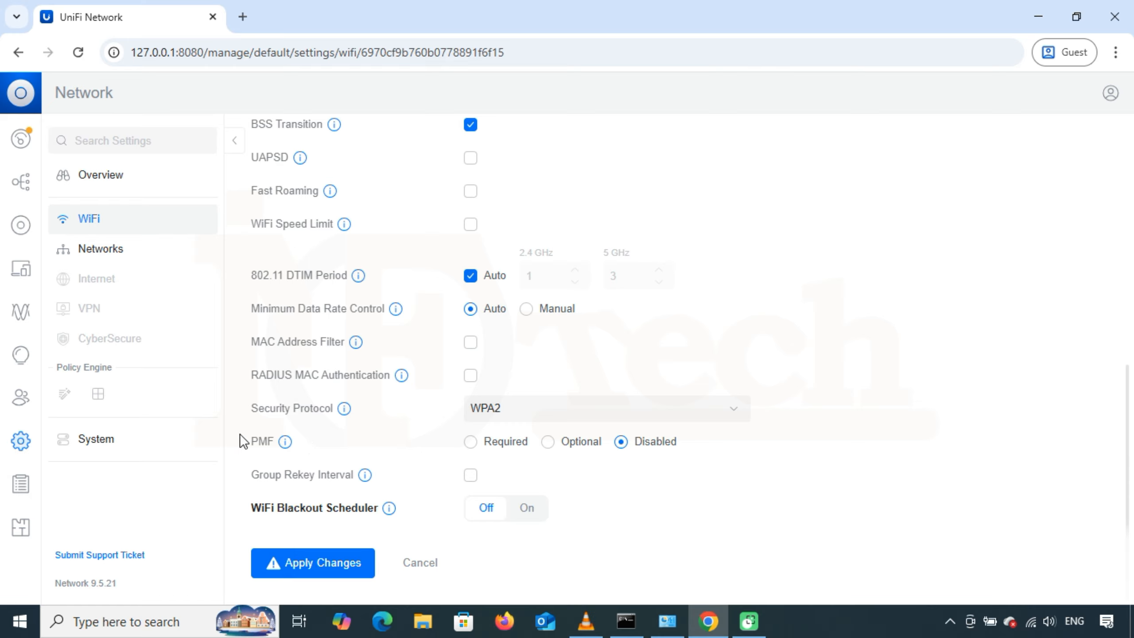
Read the descriptions of the PMF and Group Rekey Interval options
left_click_drag(241, 447, 279, 449)
mouse_move(290, 441)
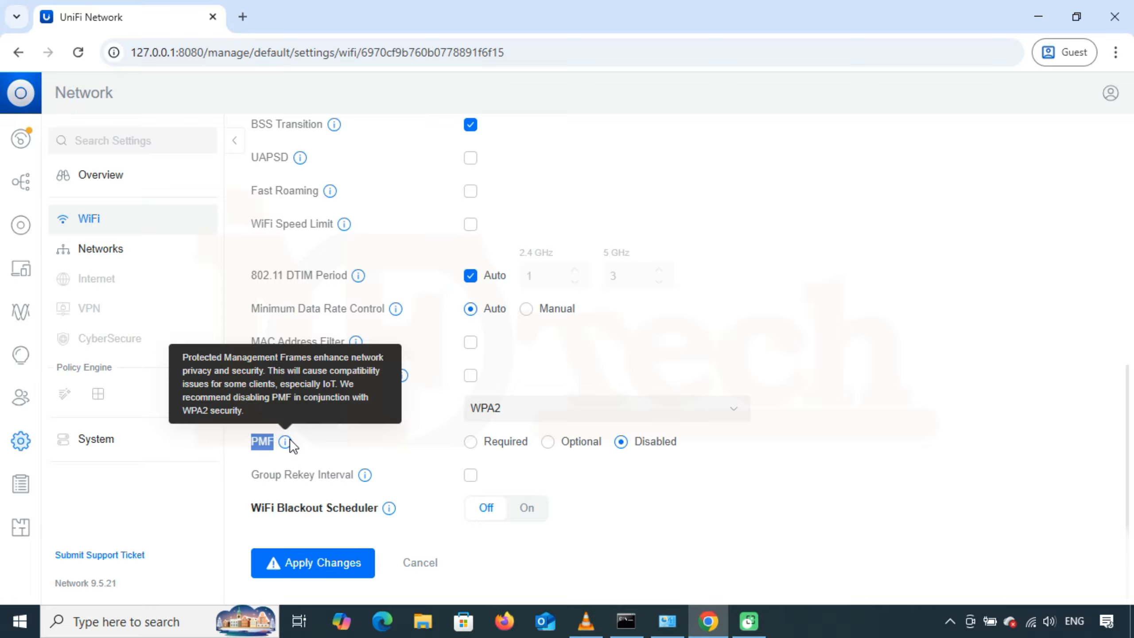
left_click(388, 435)
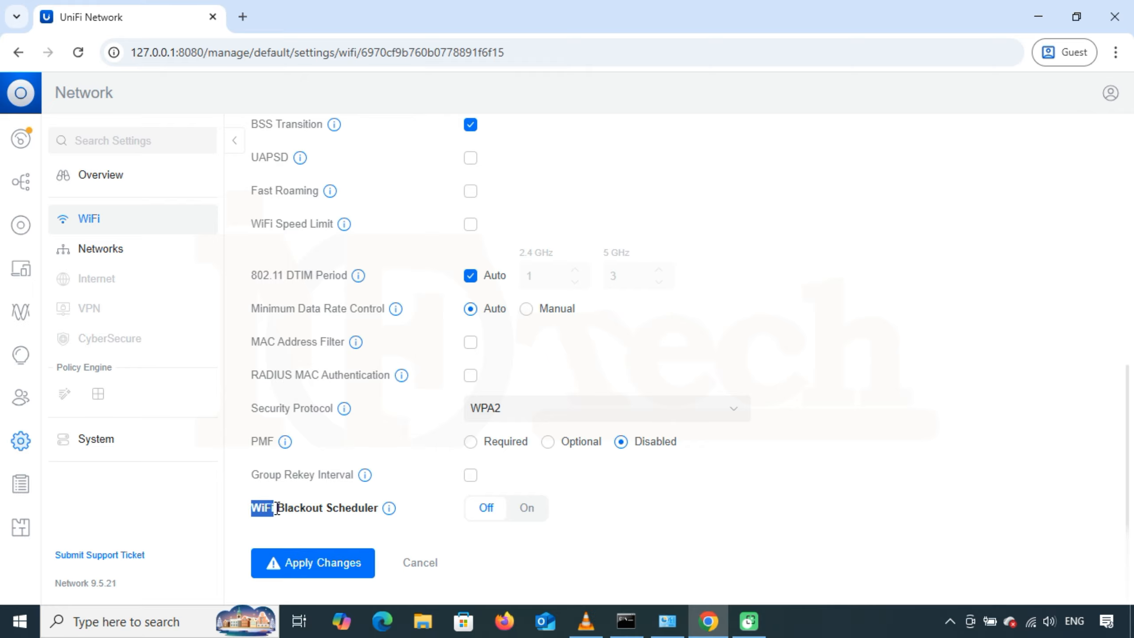
left_click_drag(277, 508, 295, 508)
left_click_drag(248, 475, 356, 482)
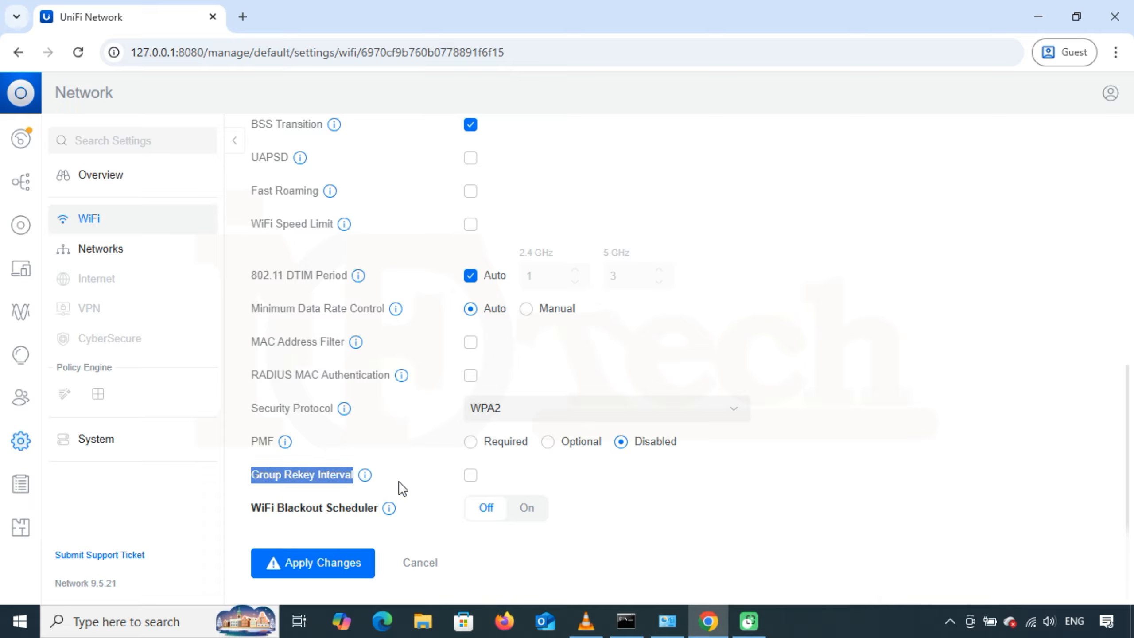
left_click(424, 472)
mouse_move(364, 474)
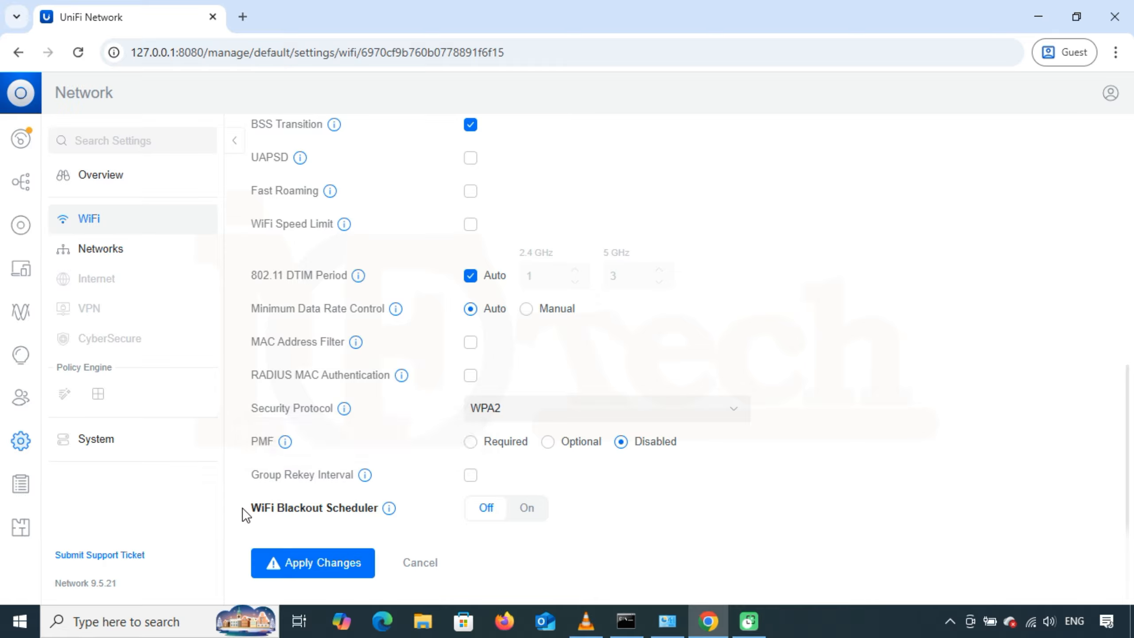
Read the description of the WiFi Blackout Scheduler
left_click_drag(242, 509, 372, 509)
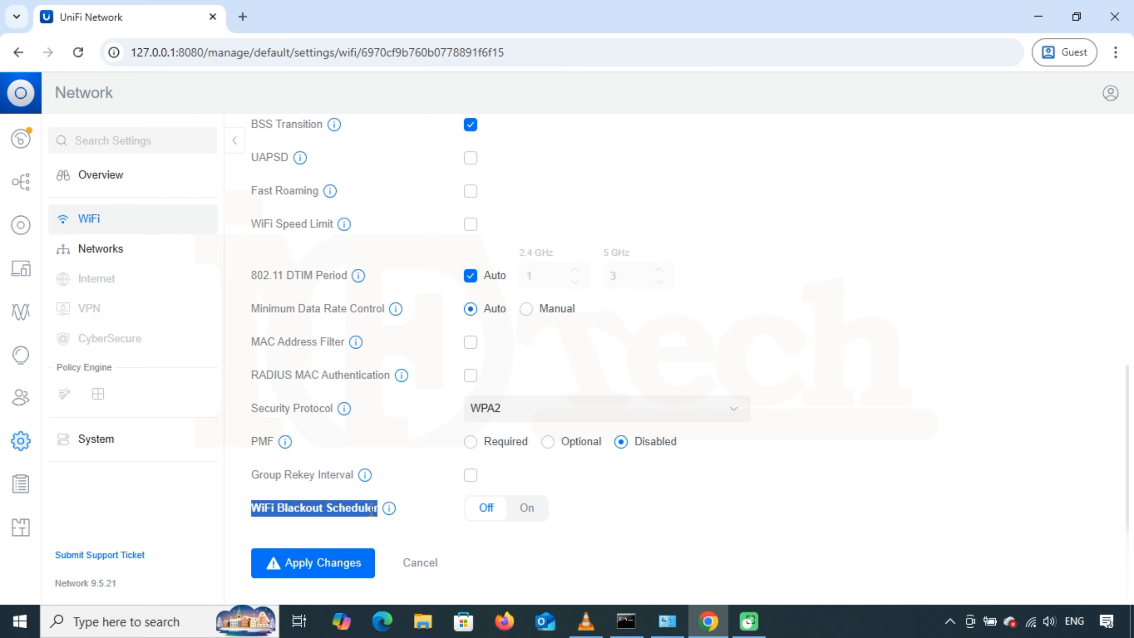
left_click(434, 504)
mouse_move(391, 510)
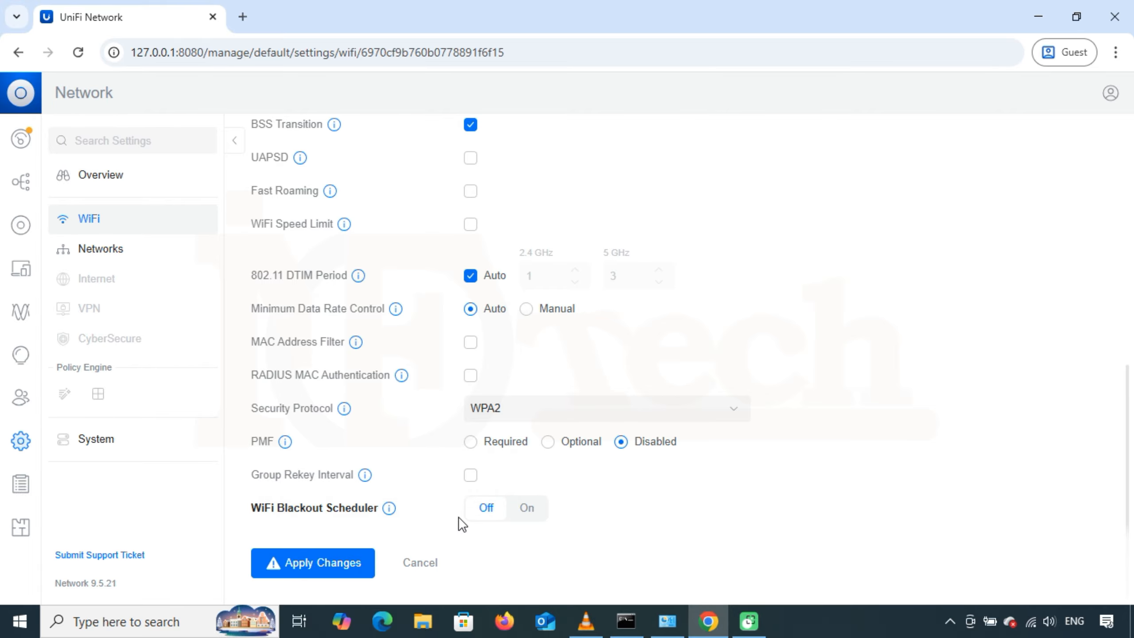
Turn on the WiFi Blackout Scheduler and start a Monday blackout event at 4:00 AM labelled "Off" with All Day enabled
left_click(527, 508)
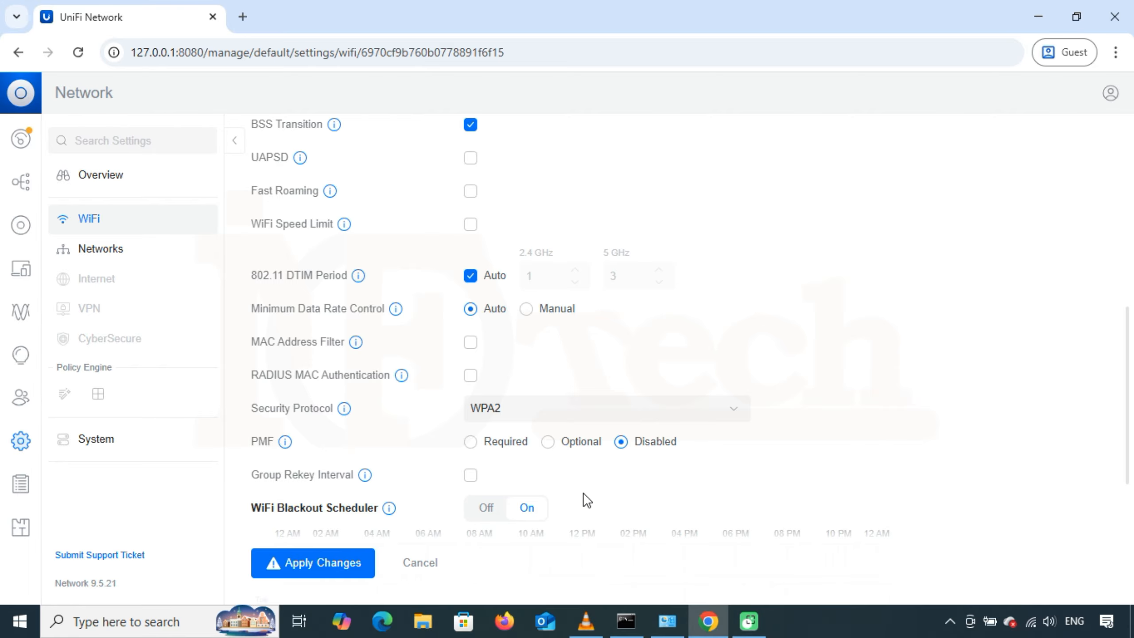
scroll(589, 496, "down", 5)
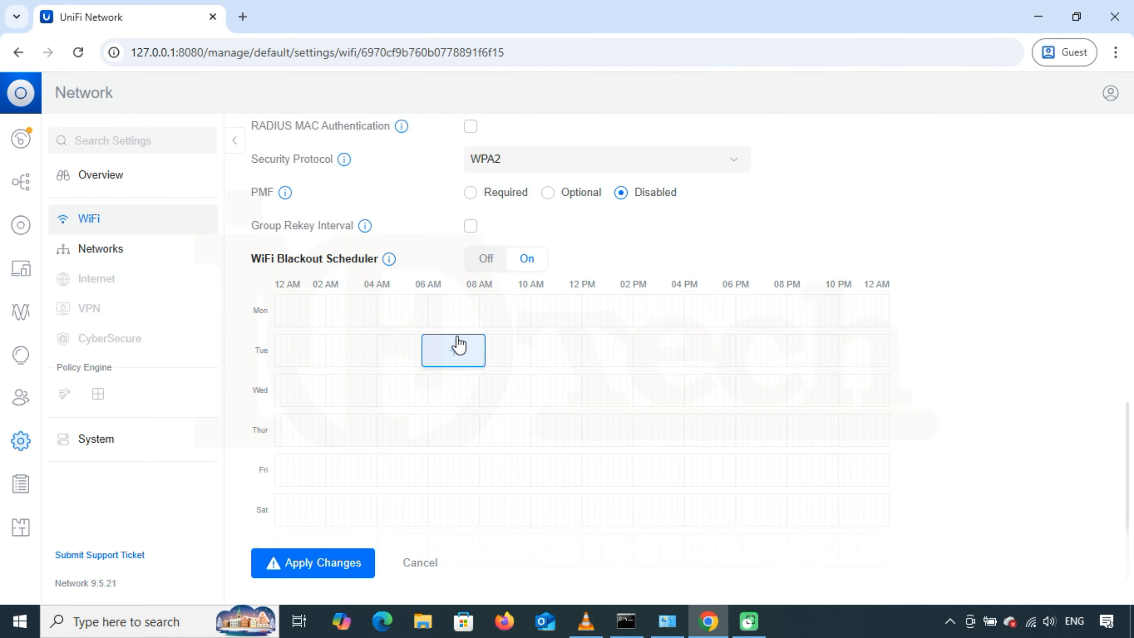
left_click(405, 312)
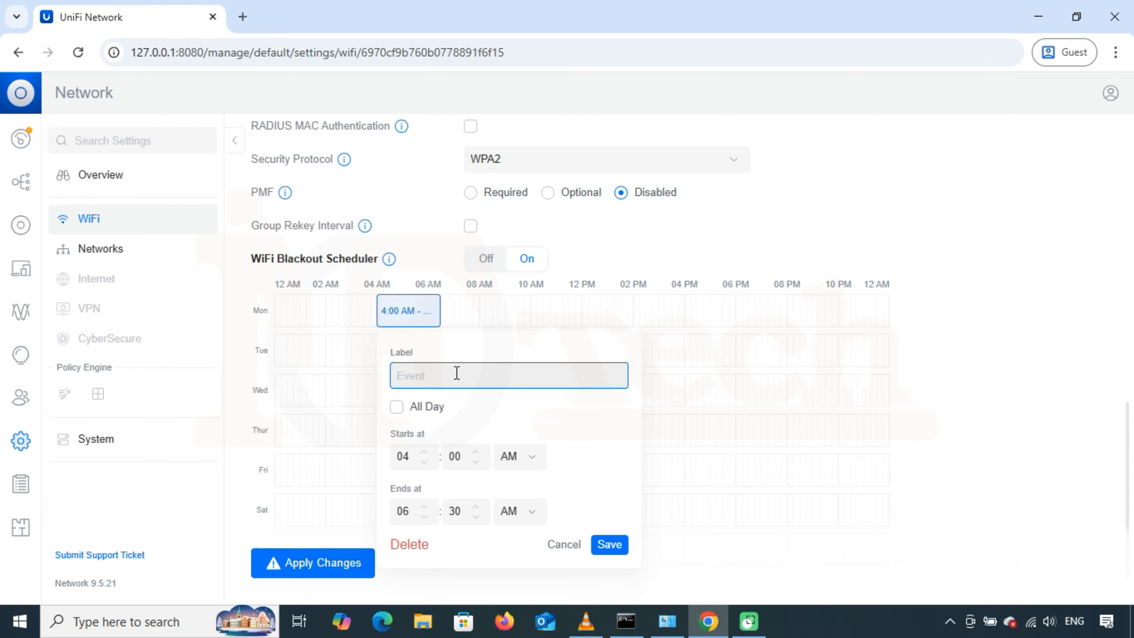
type("Off")
left_click(410, 412)
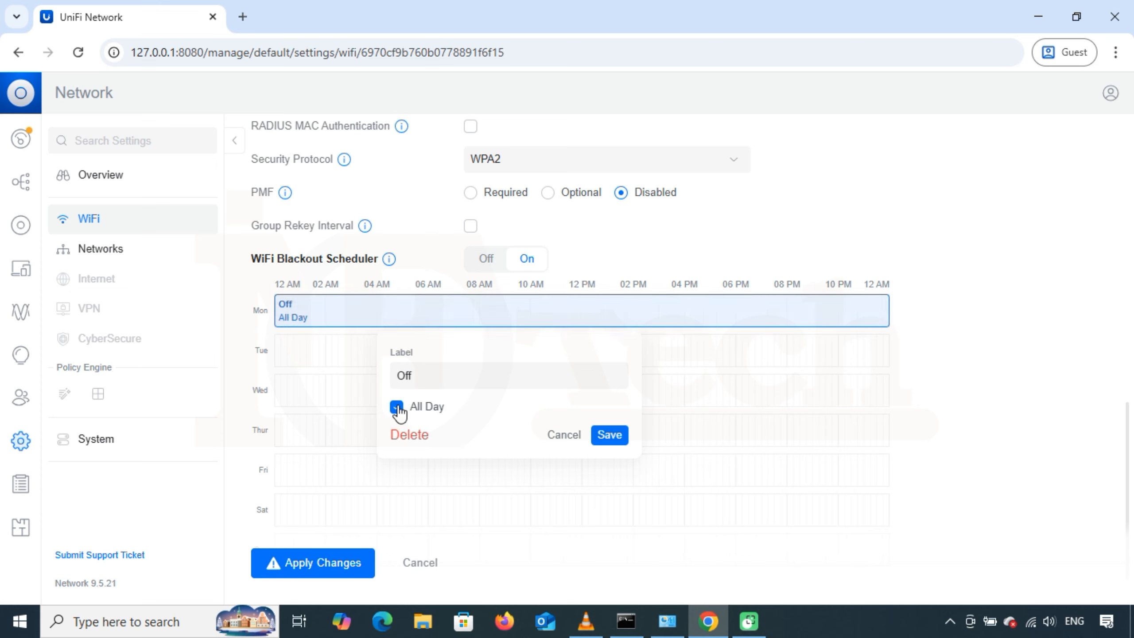
Clear the All Day option for the Monday blackout event and cancel editing it
left_click(397, 407)
left_click_drag(425, 435, 387, 471)
left_click(411, 489)
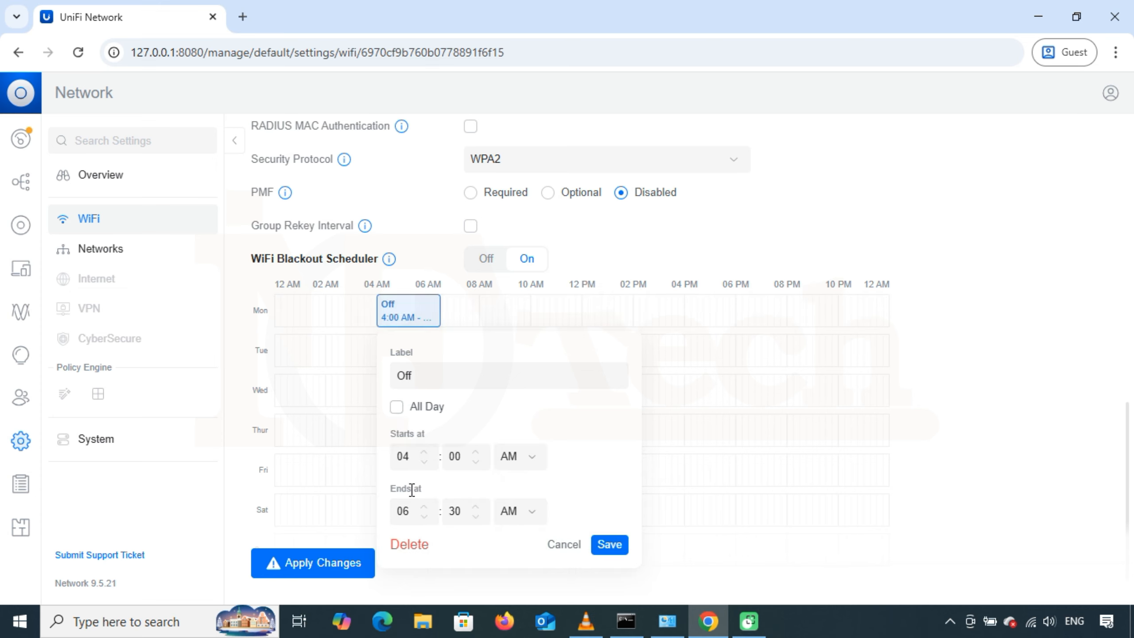
triple_click(412, 489)
left_click(564, 544)
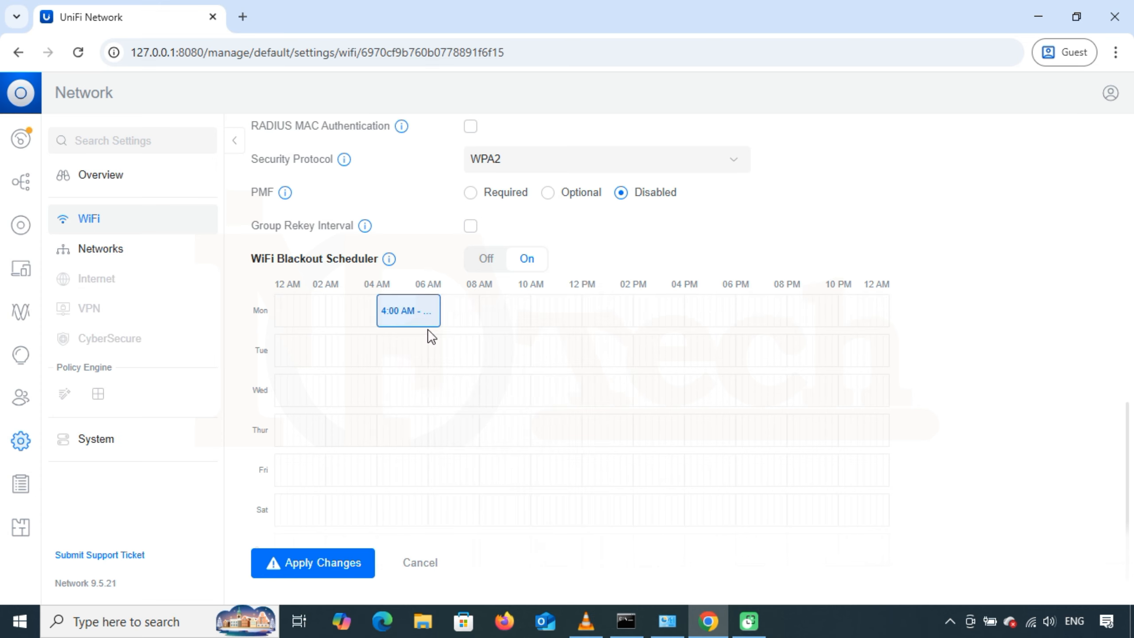
Add a Monday blackout block at 7:45 AM and Tuesday blocks at 4:15, 6:45, 9:30 AM, 12:00 and 2:30 PM
left_click(417, 318)
left_click(474, 312)
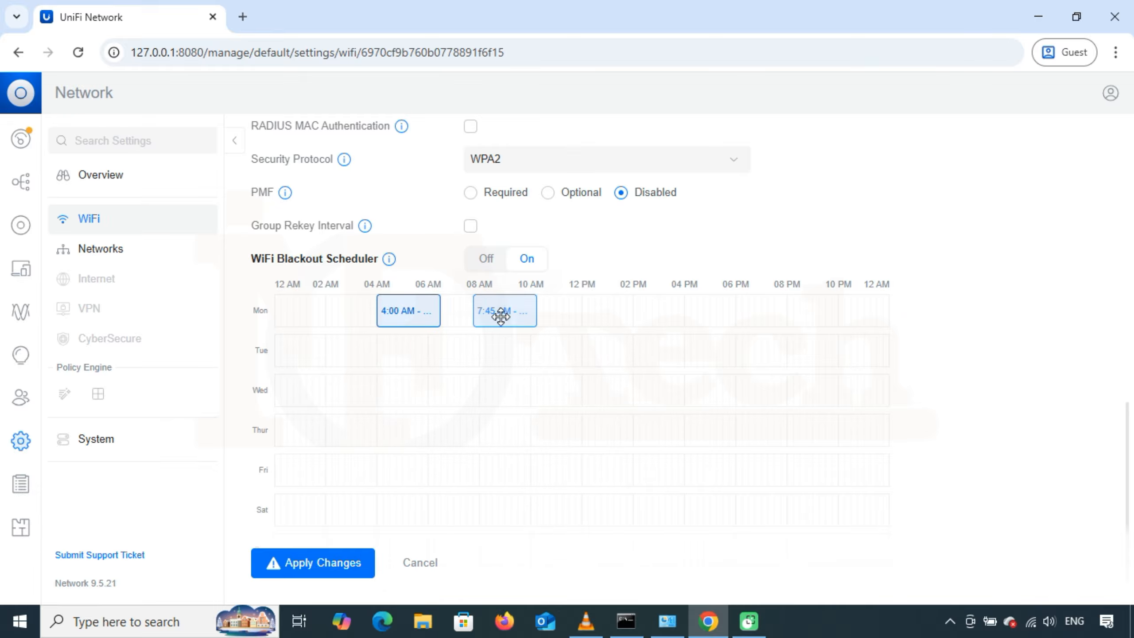
left_click(414, 353)
left_click(478, 353)
left_click(549, 353)
left_click(613, 353)
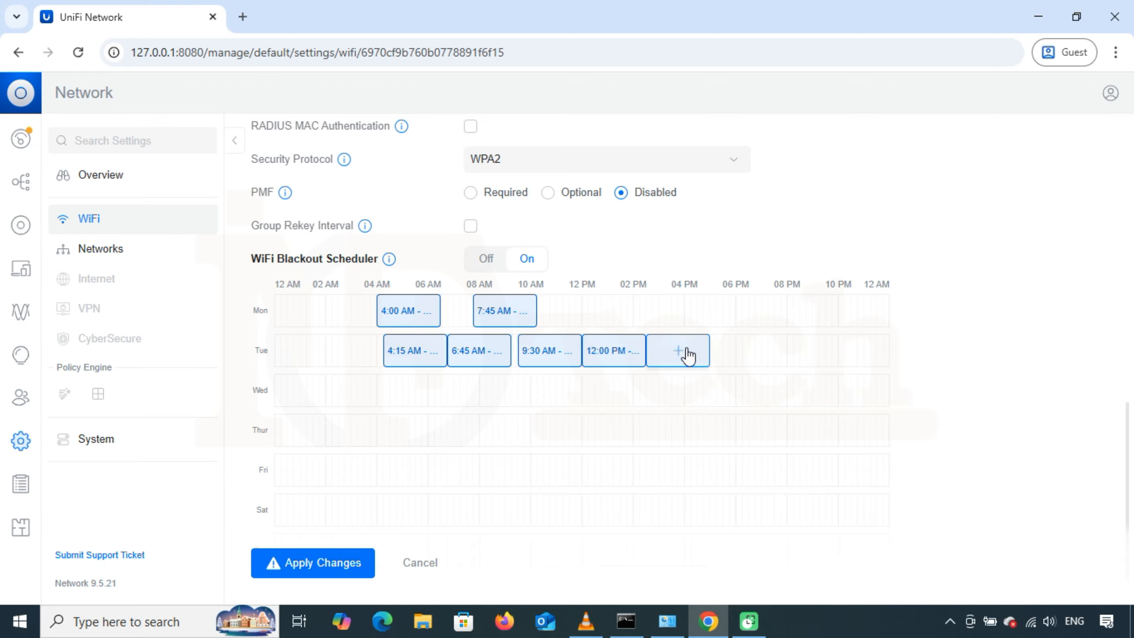
left_click(688, 356)
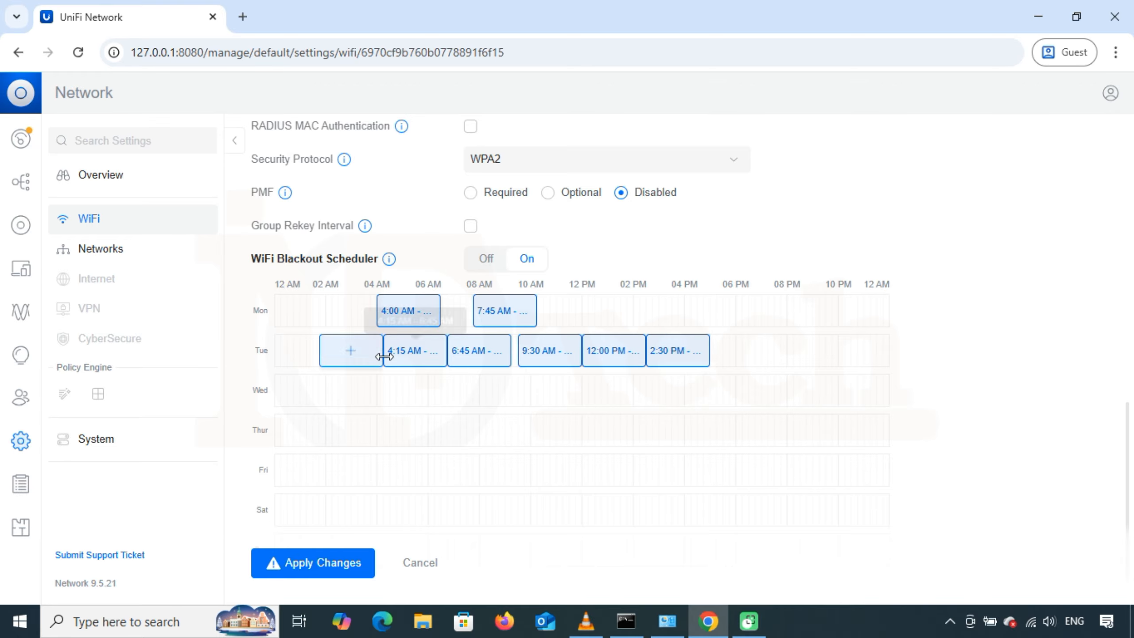
Turn off the WiFi Blackout Scheduler and set the Advanced WiFi settings of Infotech-WiFi back to Auto
left_click(500, 261)
scroll(462, 330, "up", 10)
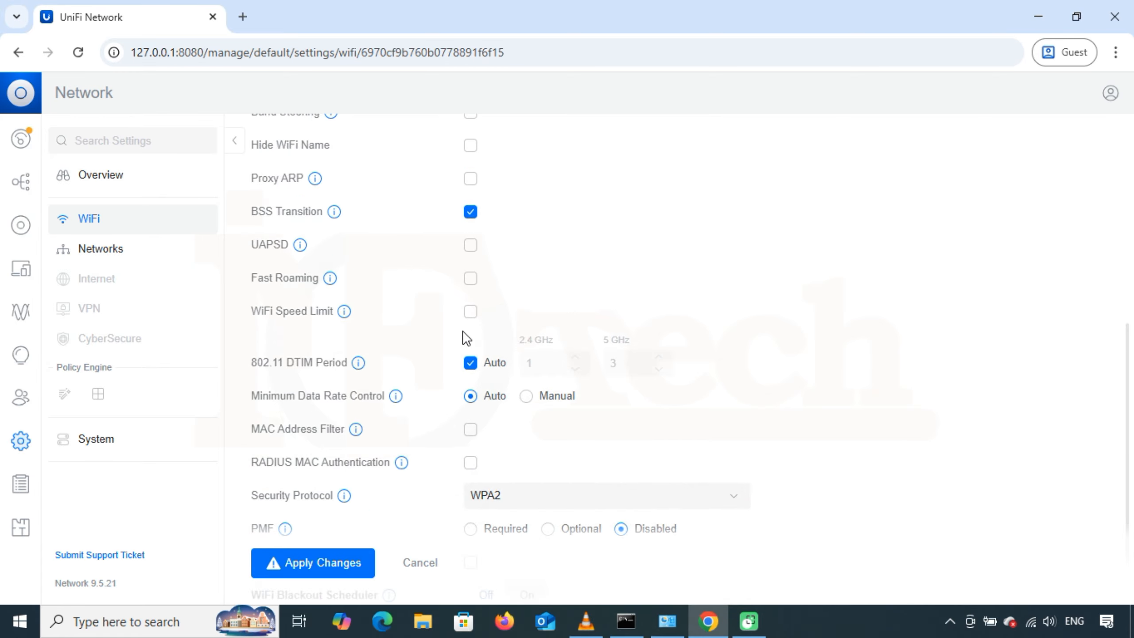
scroll(462, 331, "down", 10)
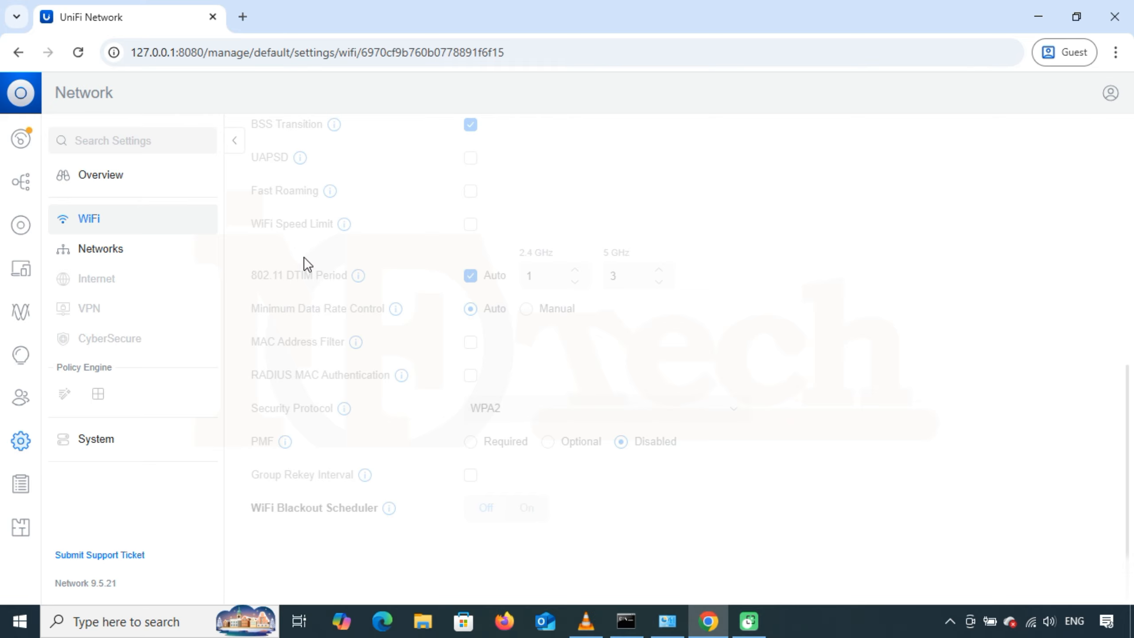
scroll(304, 259, "up", 10)
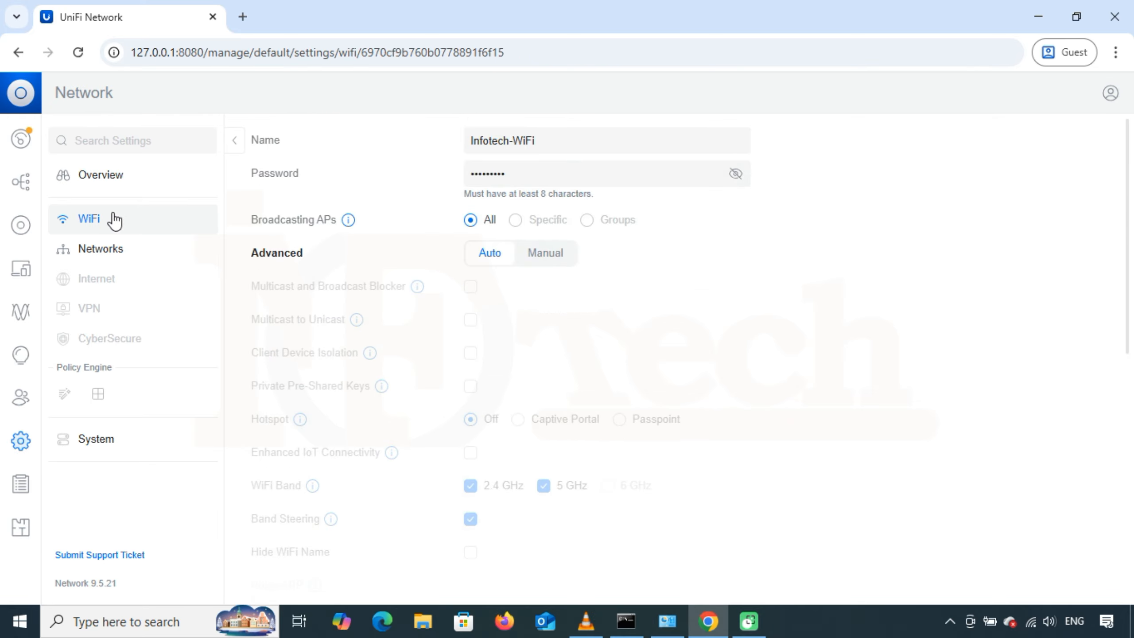
View the UniFi device list and the network dashboard, and minimize the browser window
left_click(21, 229)
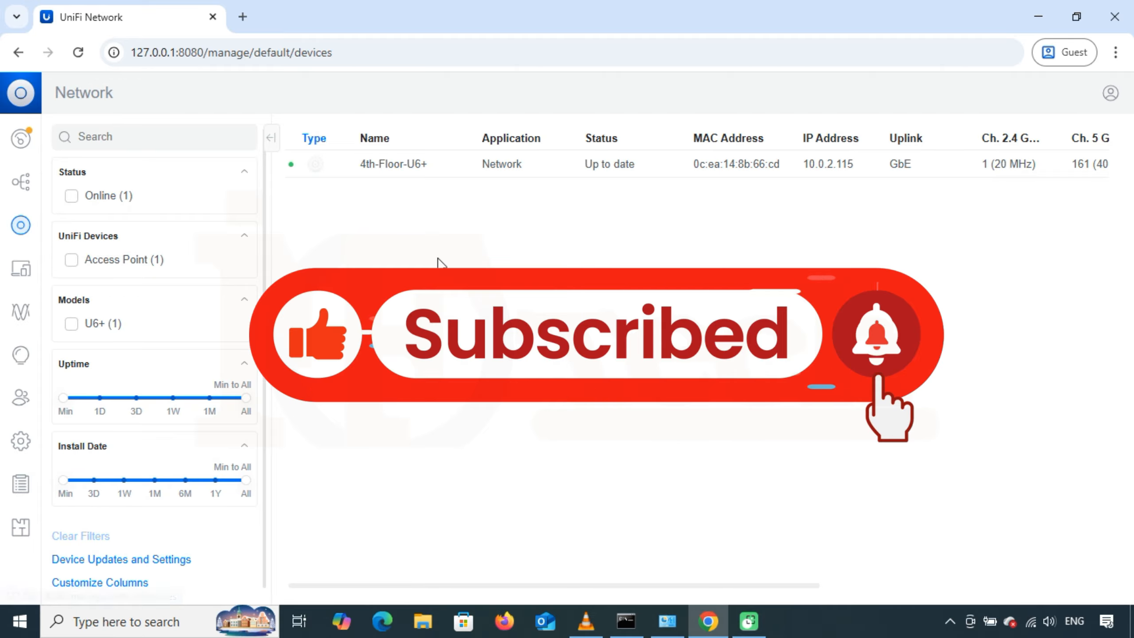
left_click(24, 142)
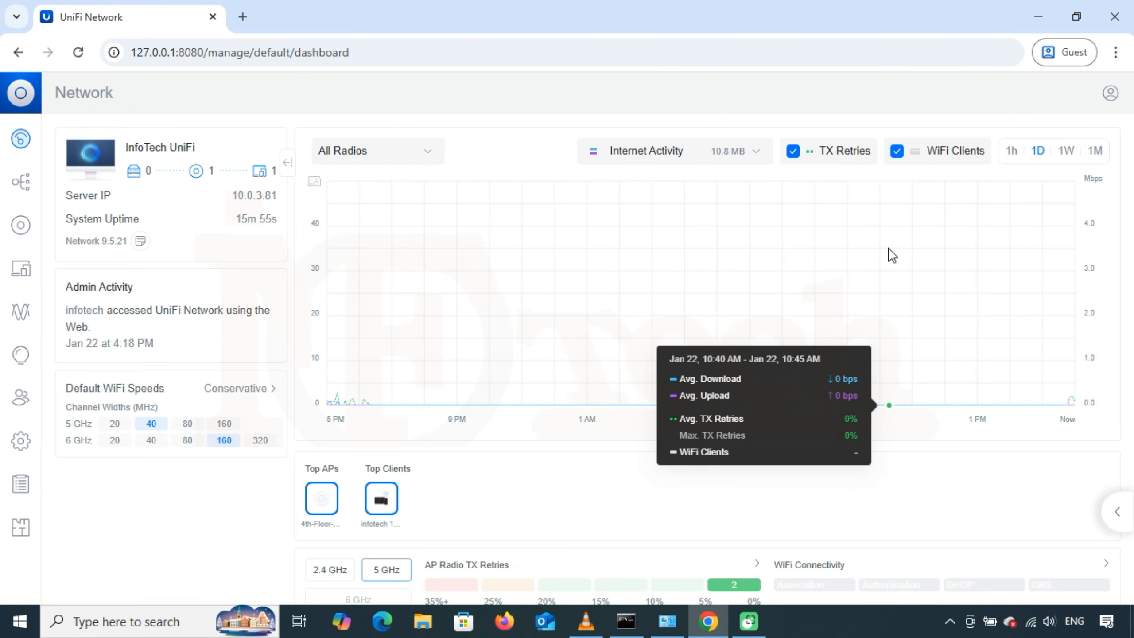
left_click(1033, 17)
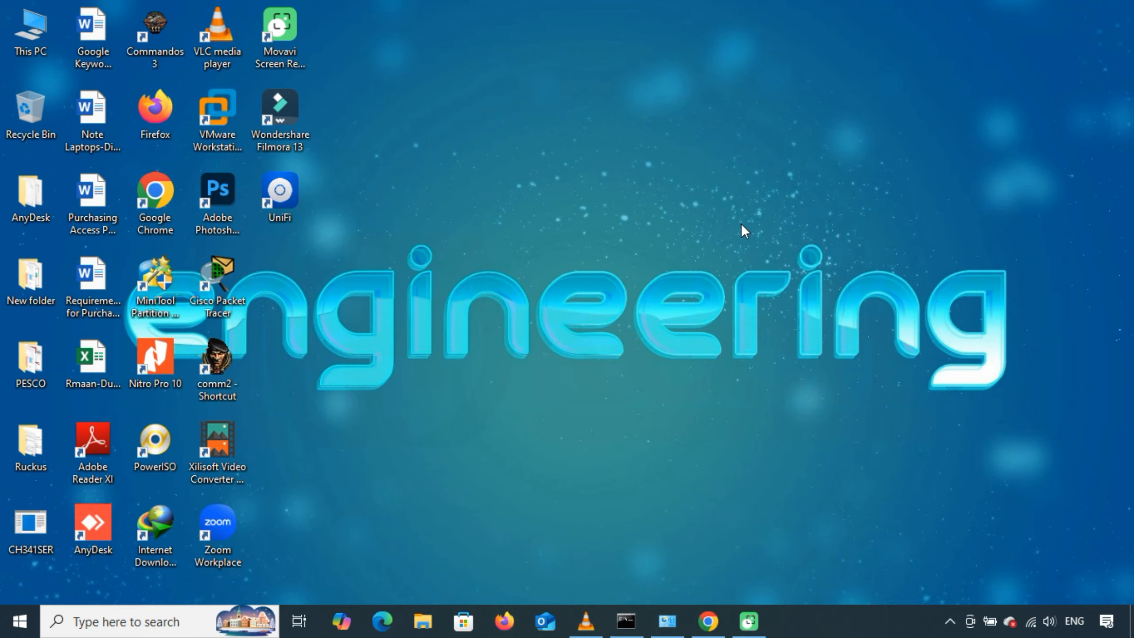